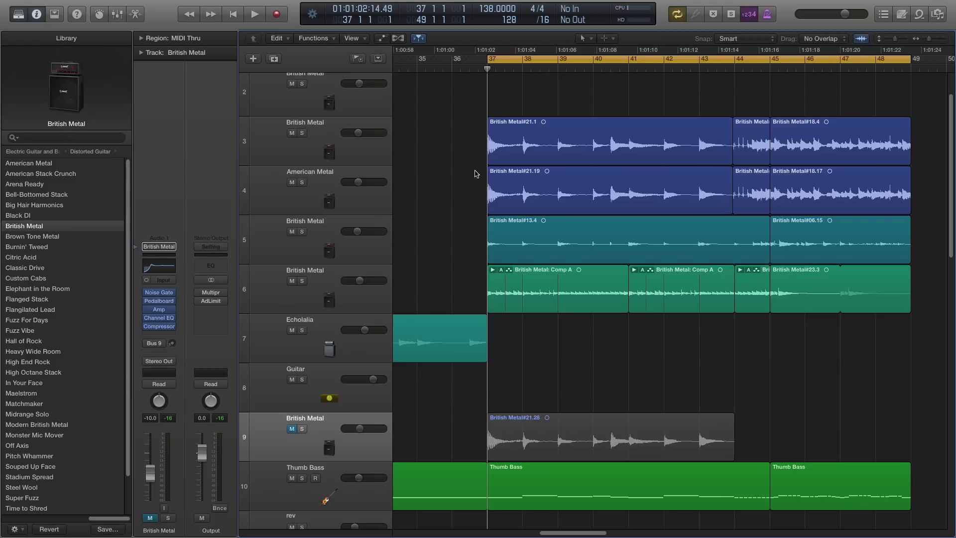
# Step: Play the full arrangement from bar 37, stop, and return the playhead to bar 37
pyautogui.press('space')
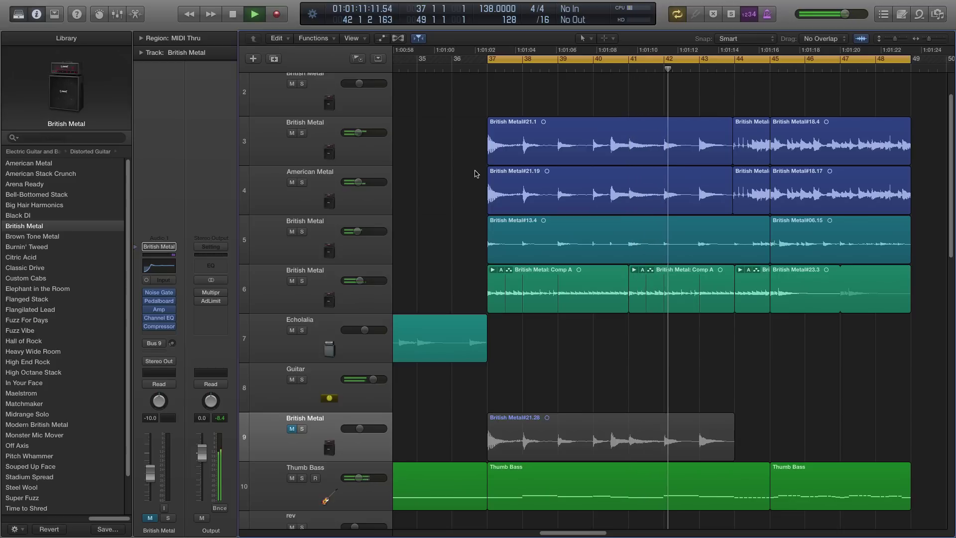
pyautogui.press('space')
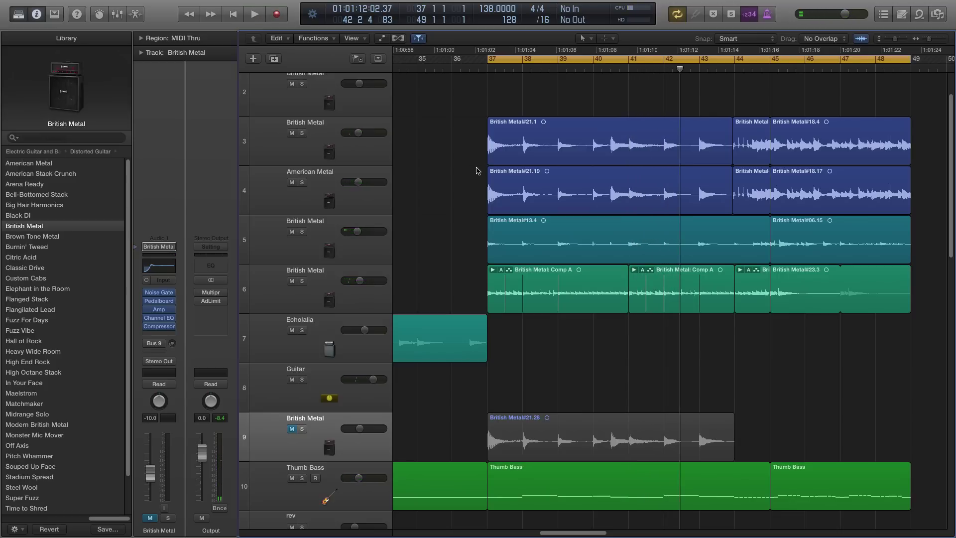
pyautogui.moveTo(502, 70); pyautogui.dragTo(482, 68)
pyautogui.scroll(-2, 485, 120)
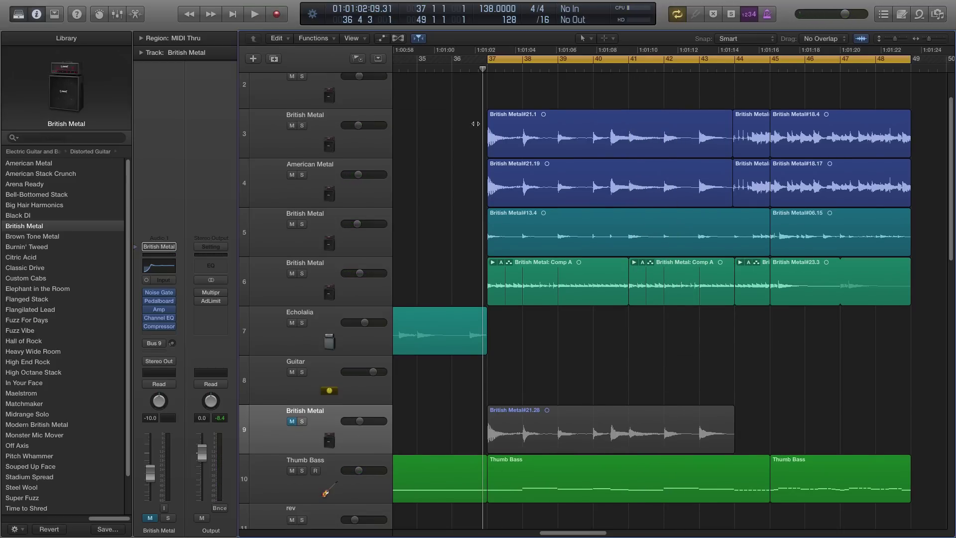
pyautogui.click(488, 66)
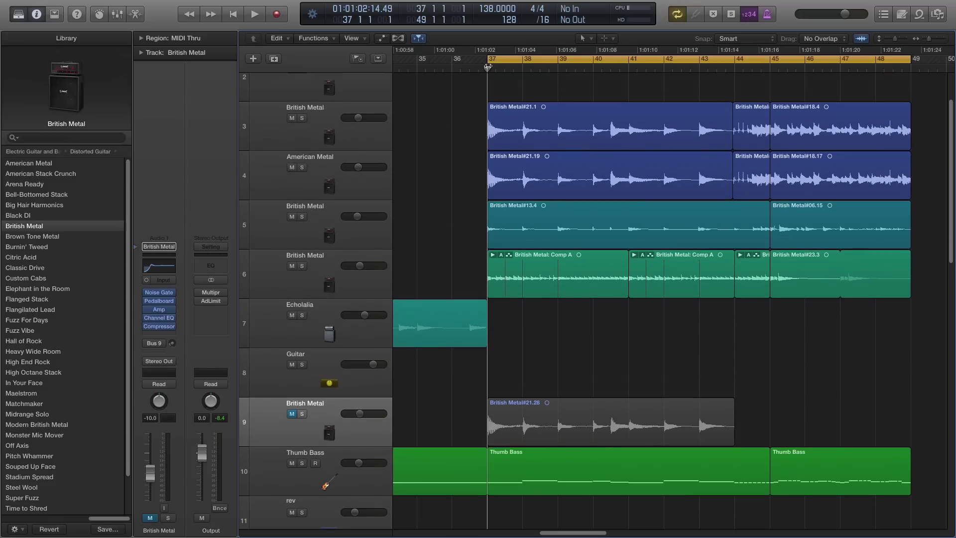
# Step: Compare the channel strips of guitar tracks 3, 4 and 9, and try out the pan on track 9
pyautogui.click(317, 413)
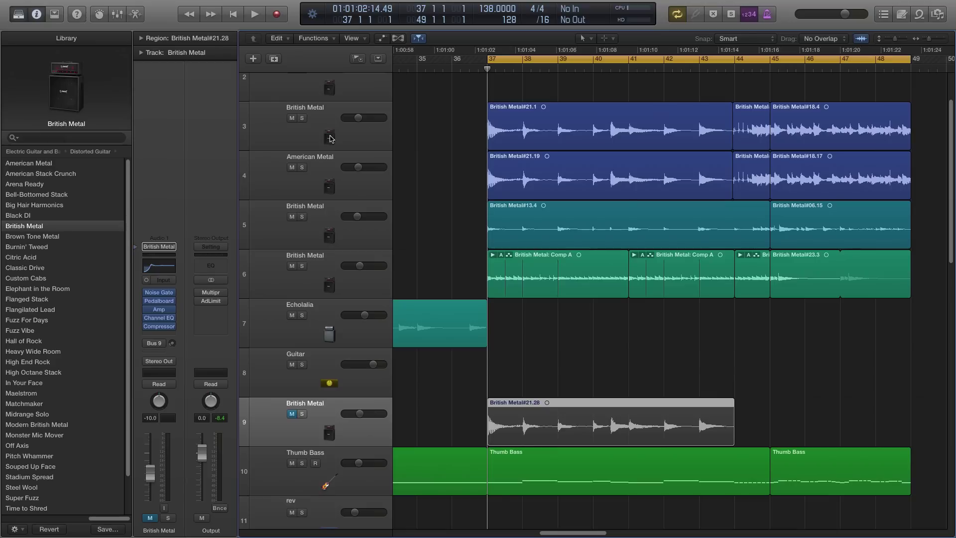
pyautogui.click(330, 139)
pyautogui.click(318, 164)
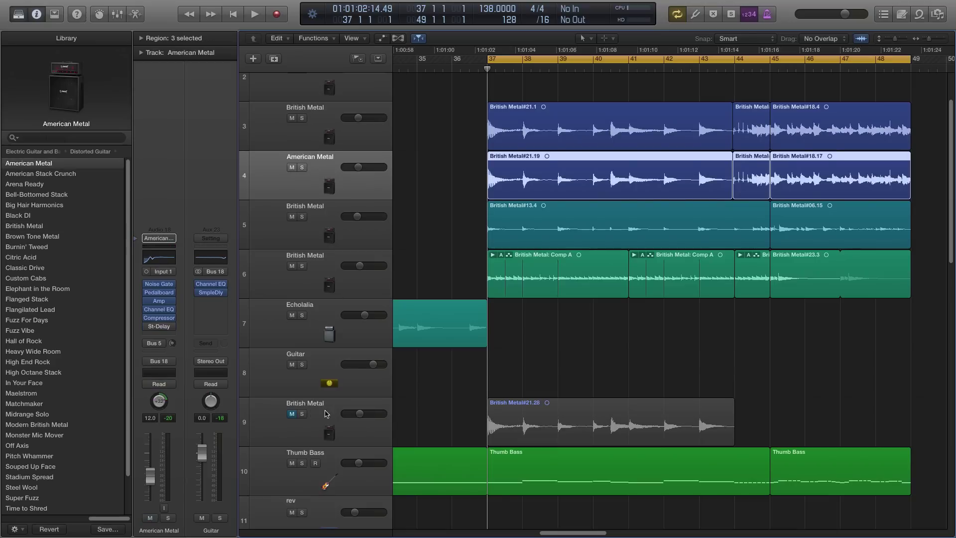
pyautogui.click(326, 404)
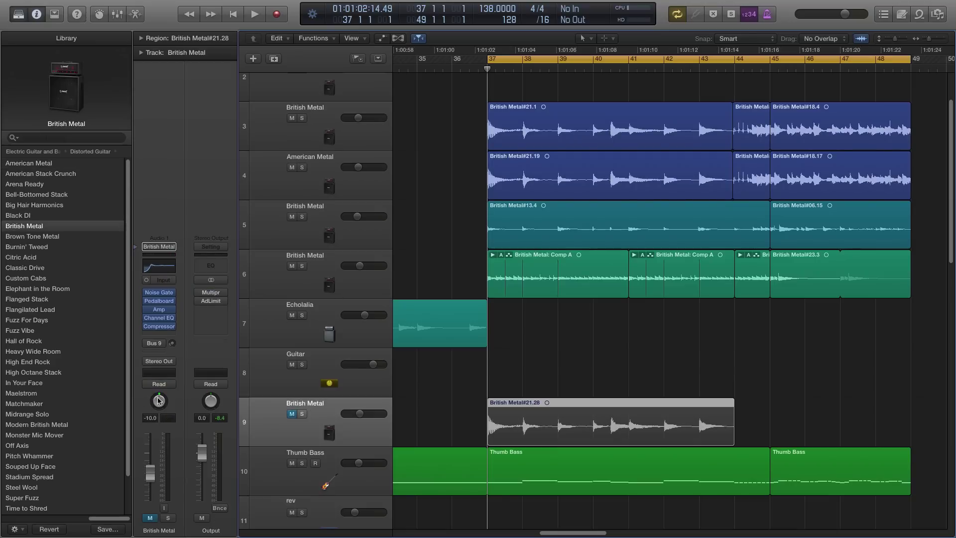
pyautogui.moveTo(158, 400); pyautogui.dragTo(159, 418)
pyautogui.moveTo(159, 401); pyautogui.dragTo(159, 413)
# Step: Solo British Metal track 9 and listen to its mono guitar region from bar 37
pyautogui.click(463, 369)
pyautogui.click(302, 414)
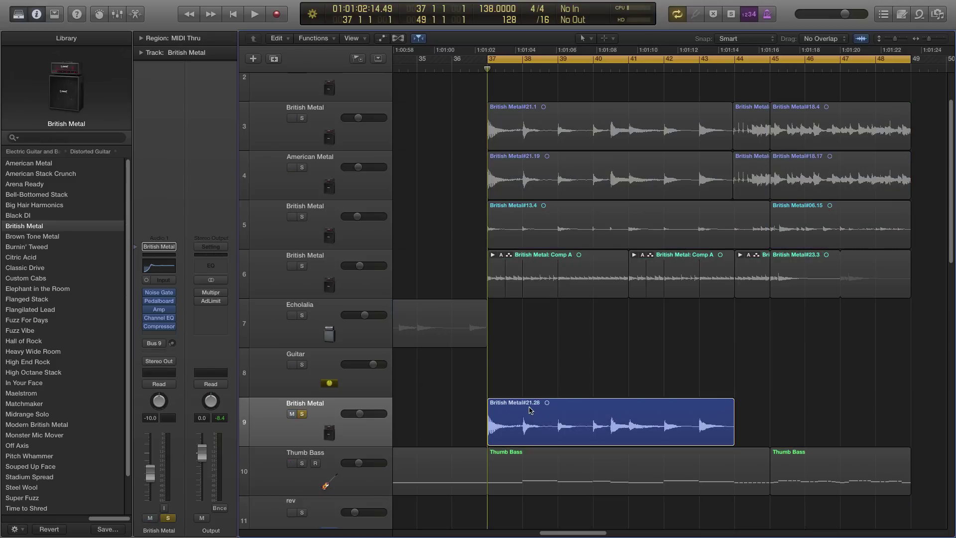
pyautogui.press('space')
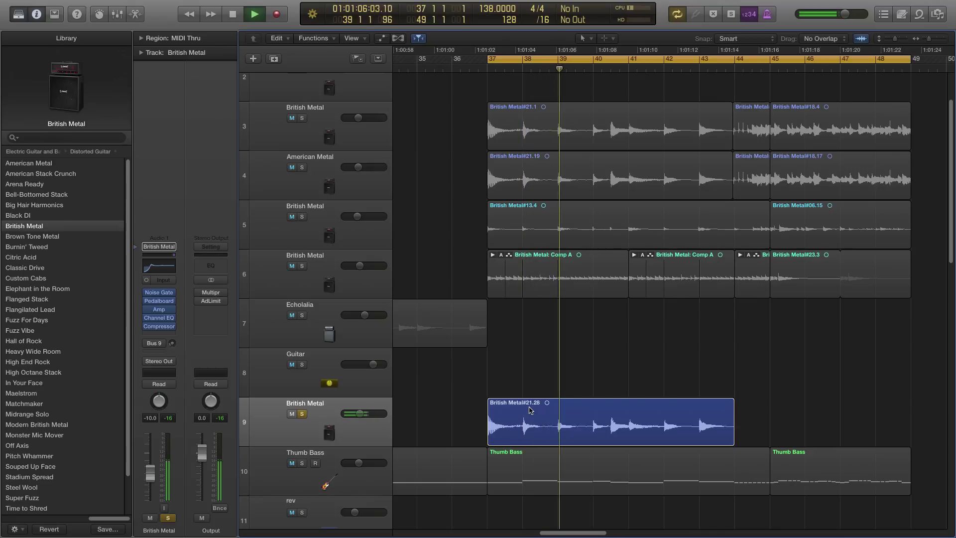
pyautogui.press('space')
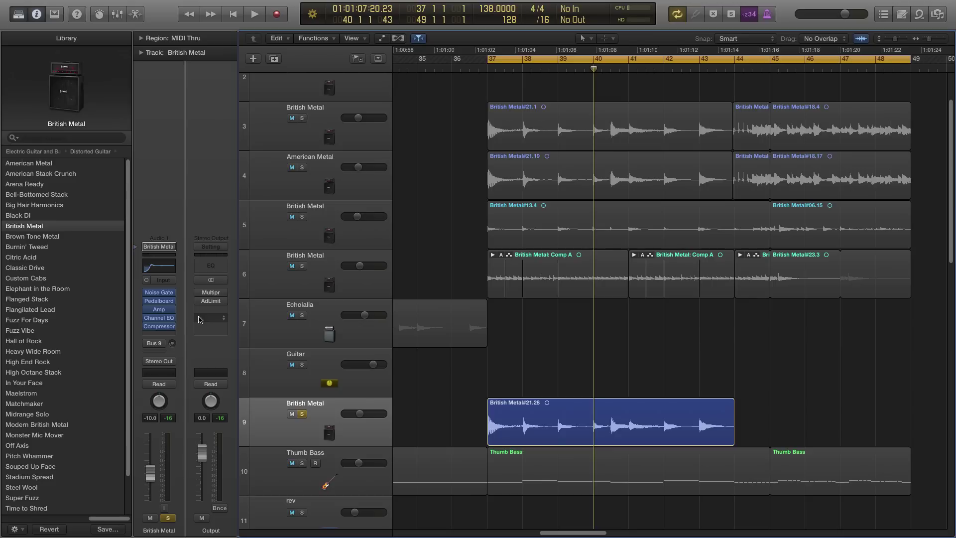
pyautogui.press('space')
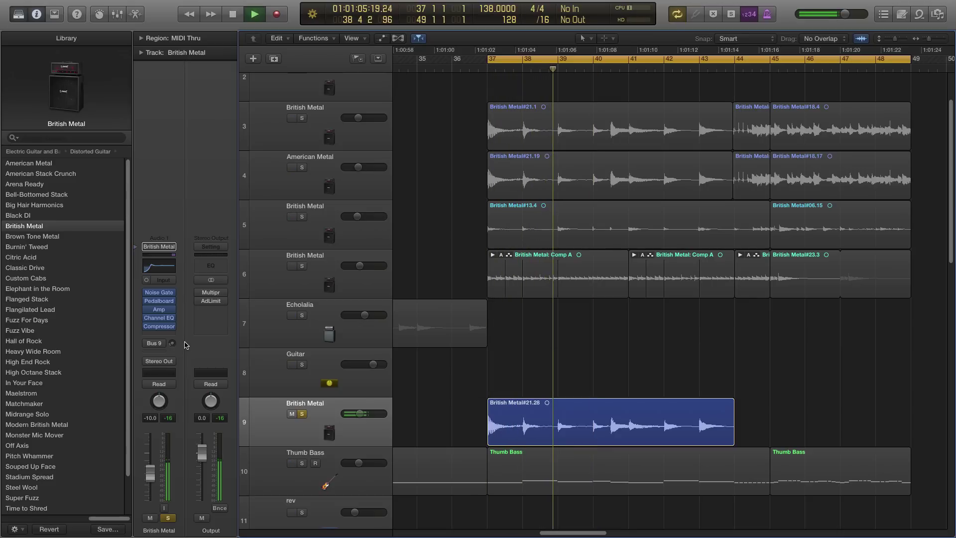
pyautogui.press('space')
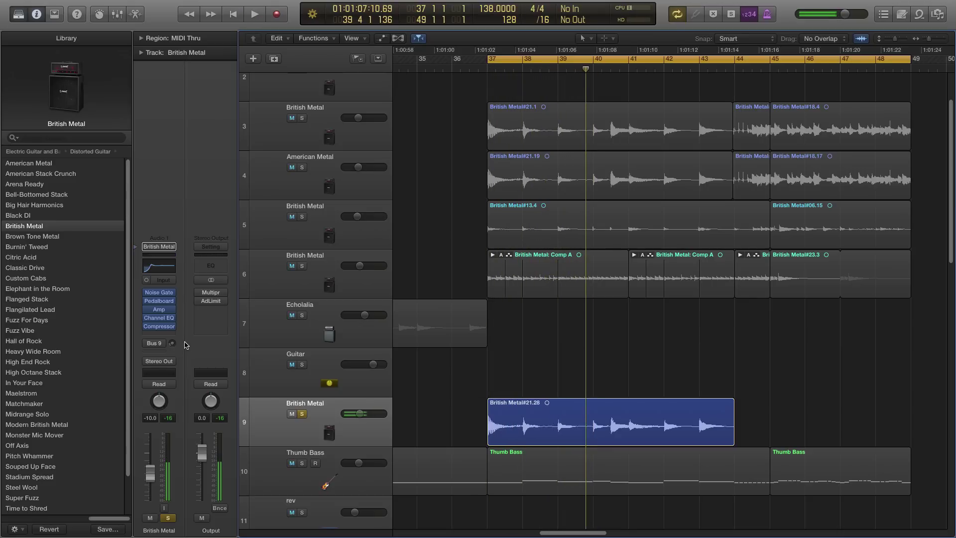
# Step: Insert a stereo Sample Delay on British Metal track 9 and set its left delay to 1010 samples
pyautogui.click(160, 334)
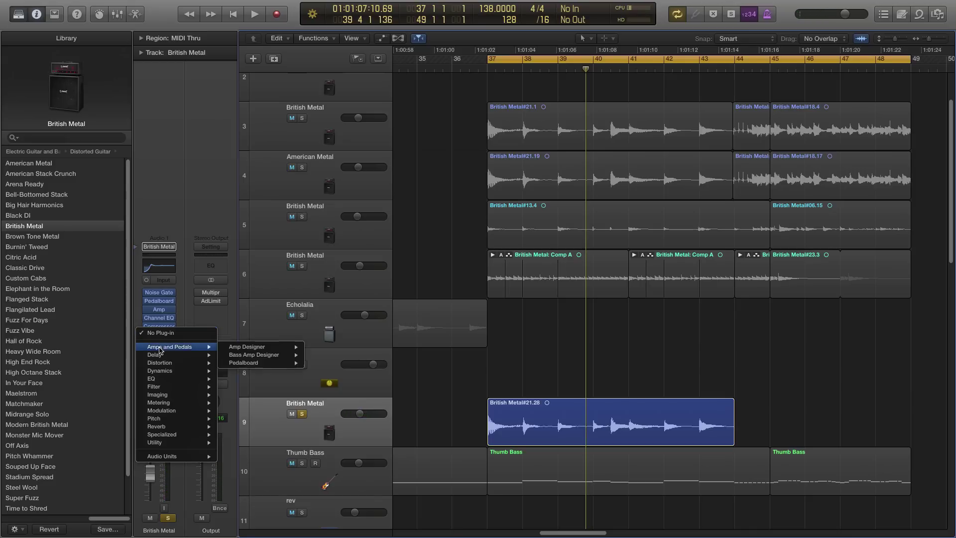
pyautogui.moveTo(162, 355)
pyautogui.moveTo(251, 374)
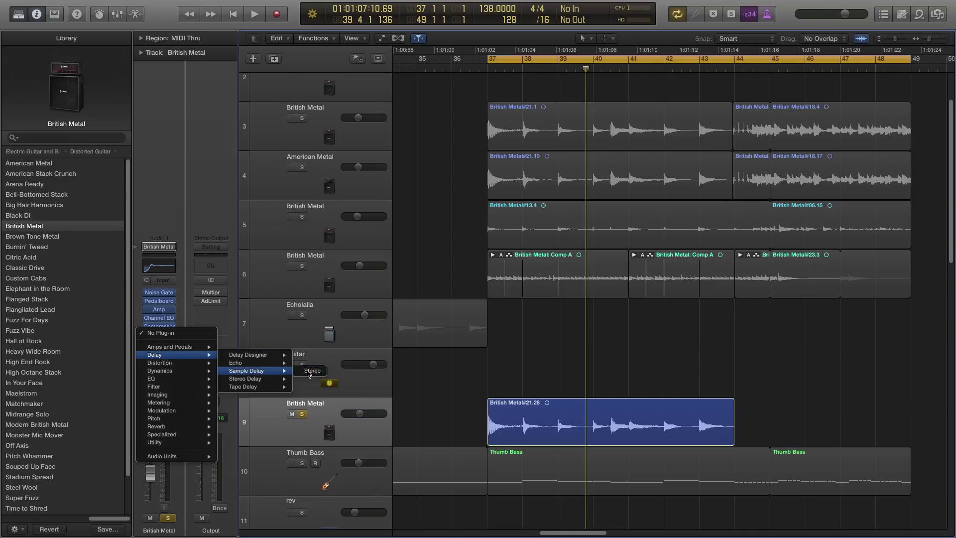
pyautogui.click(308, 373)
pyautogui.moveTo(151, 33); pyautogui.dragTo(459, 213)
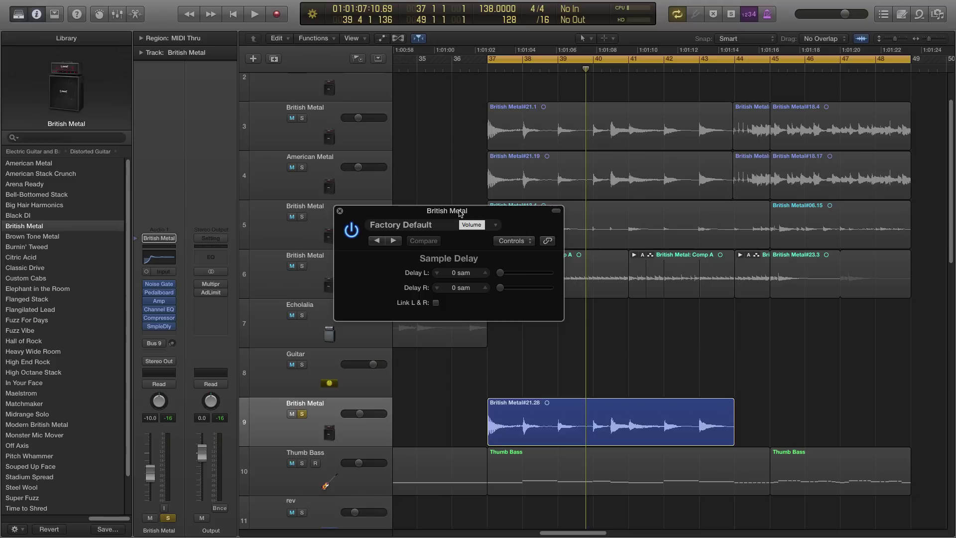
pyautogui.moveTo(459, 213); pyautogui.dragTo(459, 188)
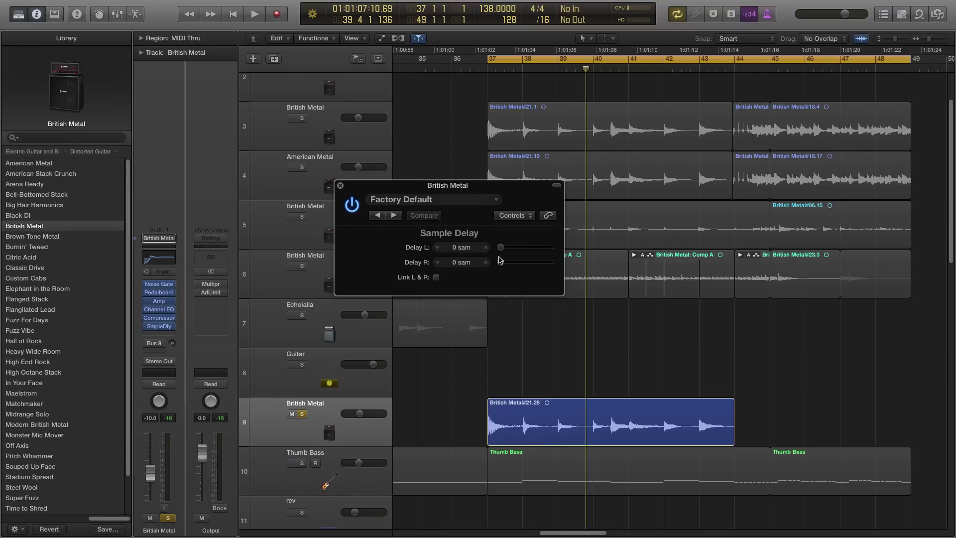
pyautogui.moveTo(501, 248); pyautogui.dragTo(502, 251)
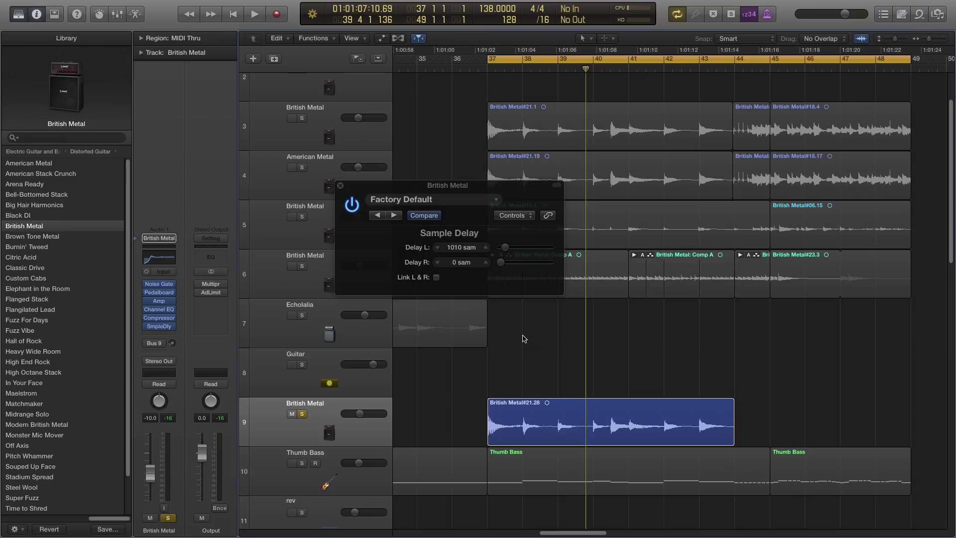
# Step: Play track 9 while bypassing and re-enabling the Sample Delay to compare the sound
pyautogui.press('space')
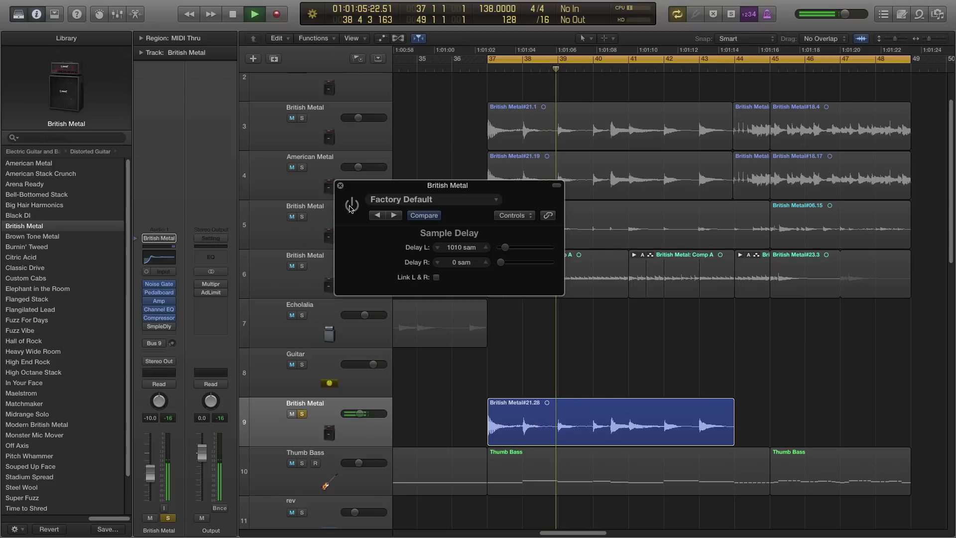
pyautogui.click(351, 206)
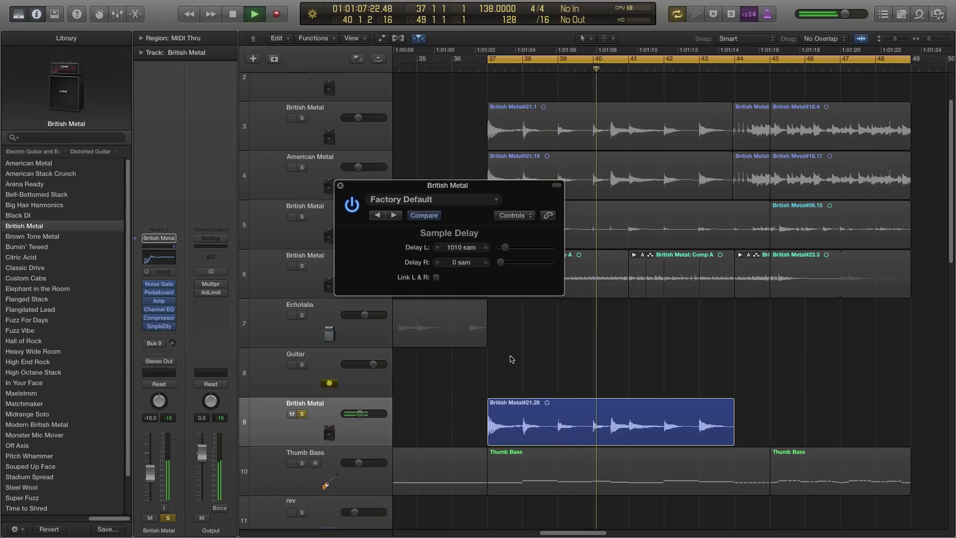
pyautogui.press('space')
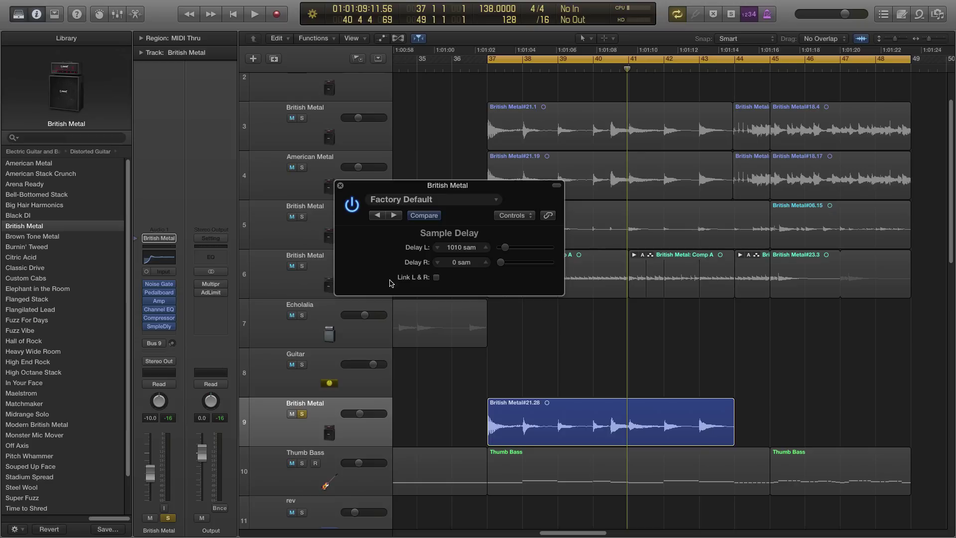
# Step: Close the Sample Delay window, then take track 9 out of solo and mute it
pyautogui.click(341, 185)
pyautogui.click(301, 413)
pyautogui.click(292, 414)
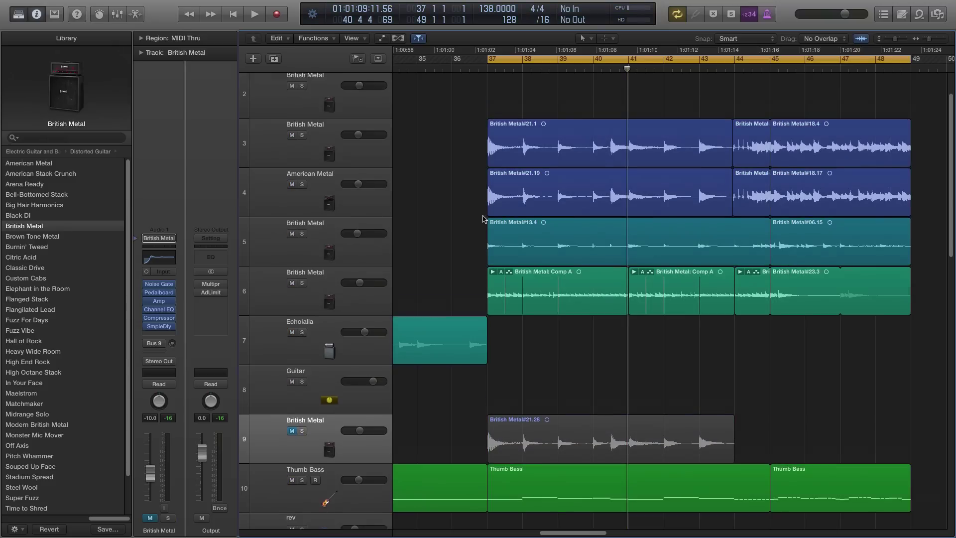
# Step: Return the playhead to bar 37 and compare the panning and routing of British Metal track 3 and American Metal track 4
pyautogui.scroll(3, 323, 226)
pyautogui.press('Return')
pyautogui.click(317, 205)
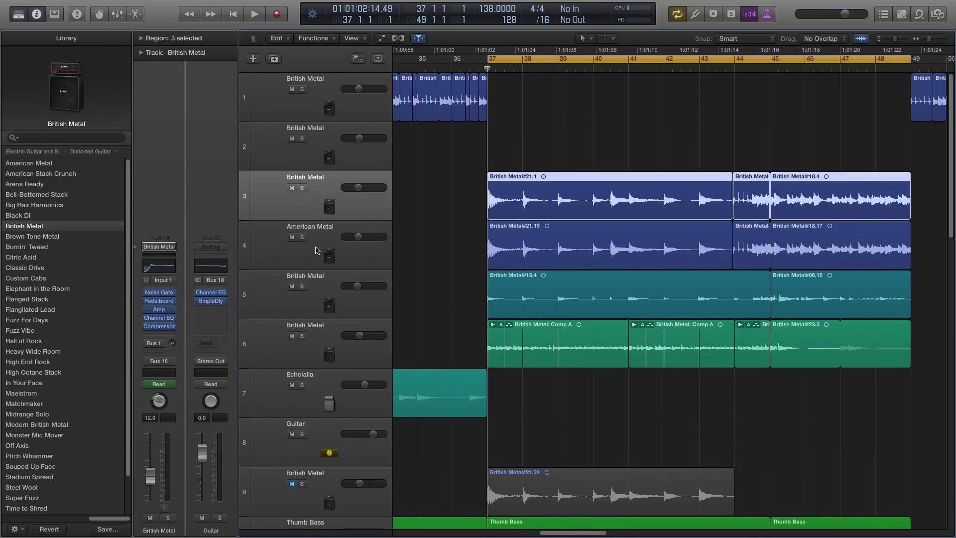
pyautogui.click(320, 248)
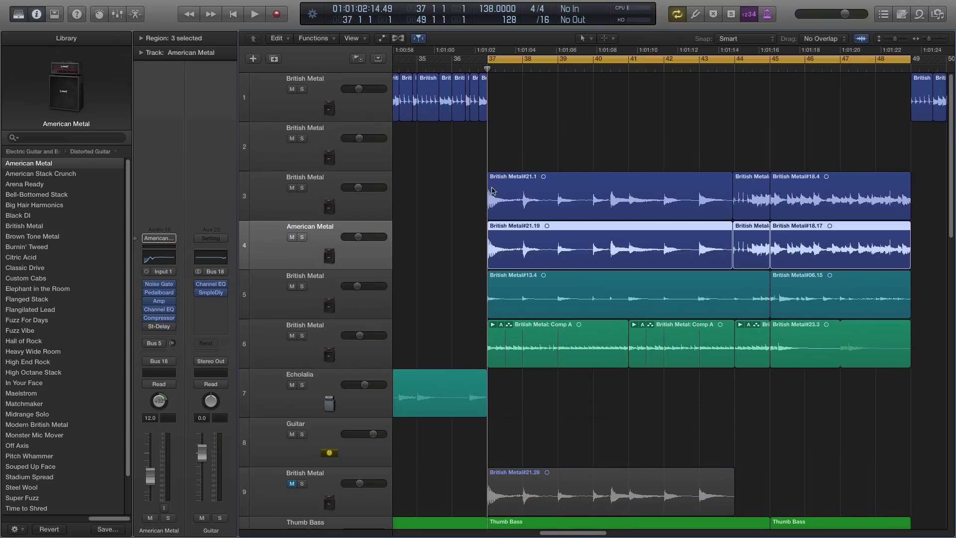
pyautogui.click(319, 195)
pyautogui.click(321, 244)
pyautogui.click(323, 197)
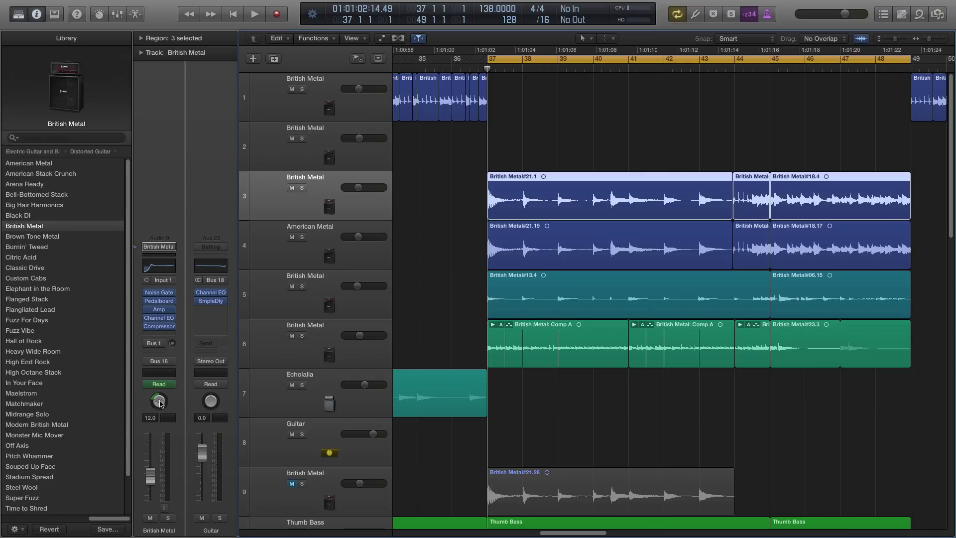
pyautogui.click(269, 262)
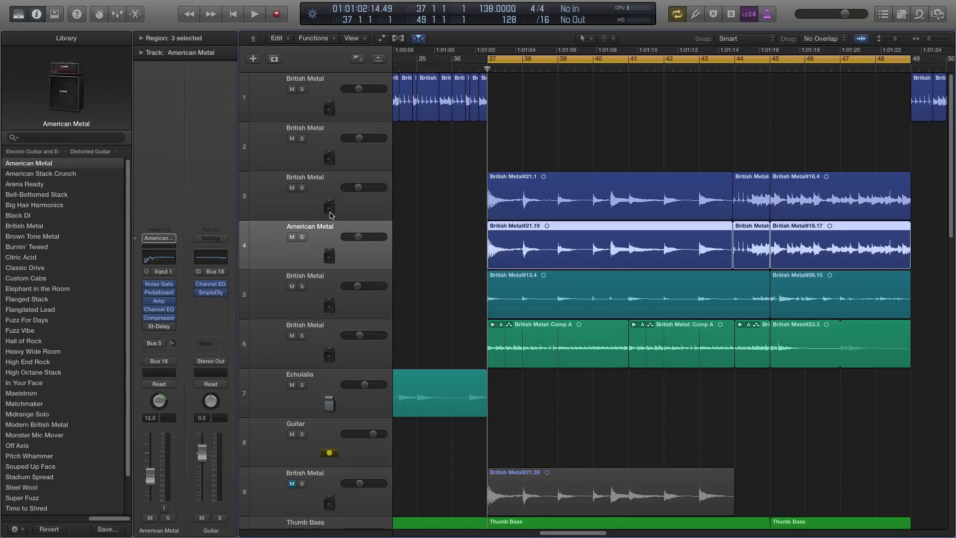
pyautogui.click(332, 213)
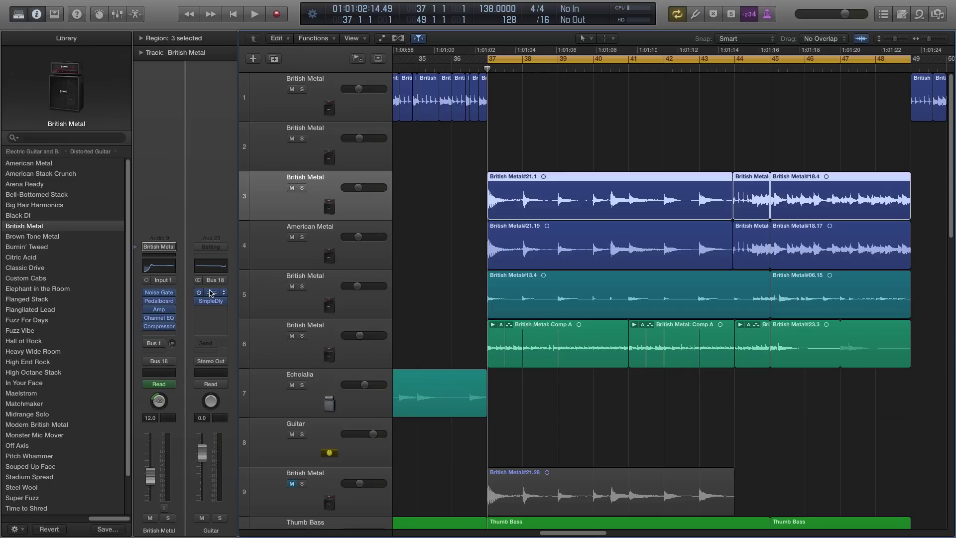
# Step: Examine the Channel EQ and Sample Delay settings on the Guitar bus, closing each plug-in window
pyautogui.click(212, 293)
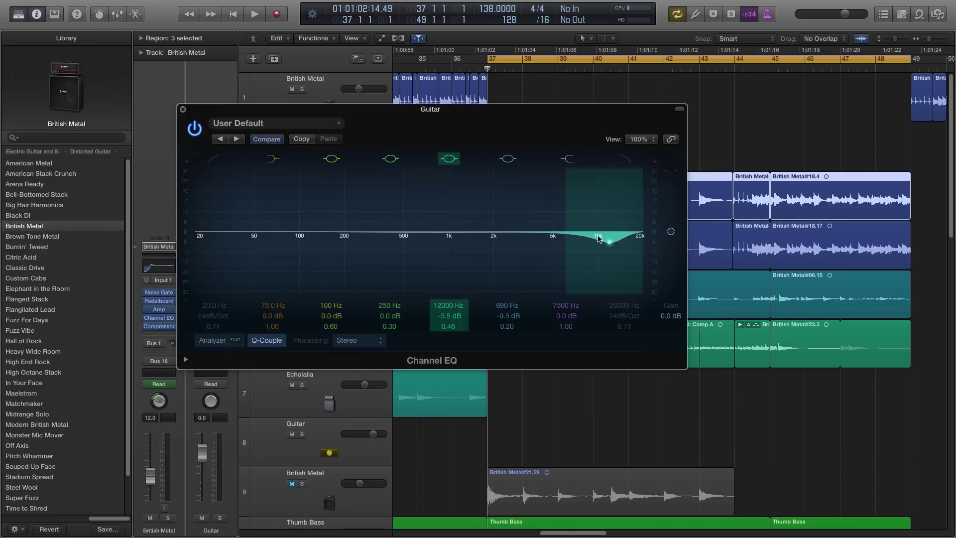
pyautogui.moveTo(430, 109); pyautogui.dragTo(476, 116)
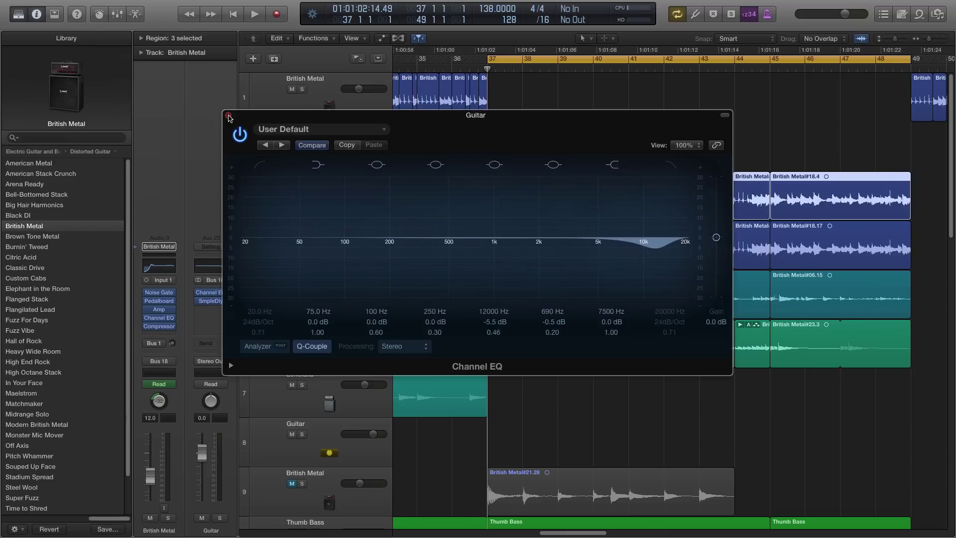
pyautogui.click(228, 116)
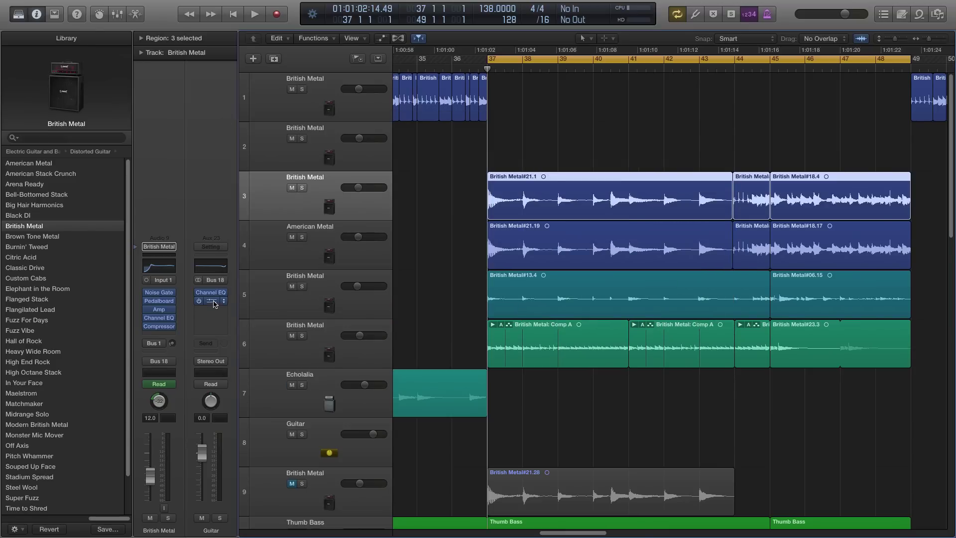
pyautogui.click(213, 303)
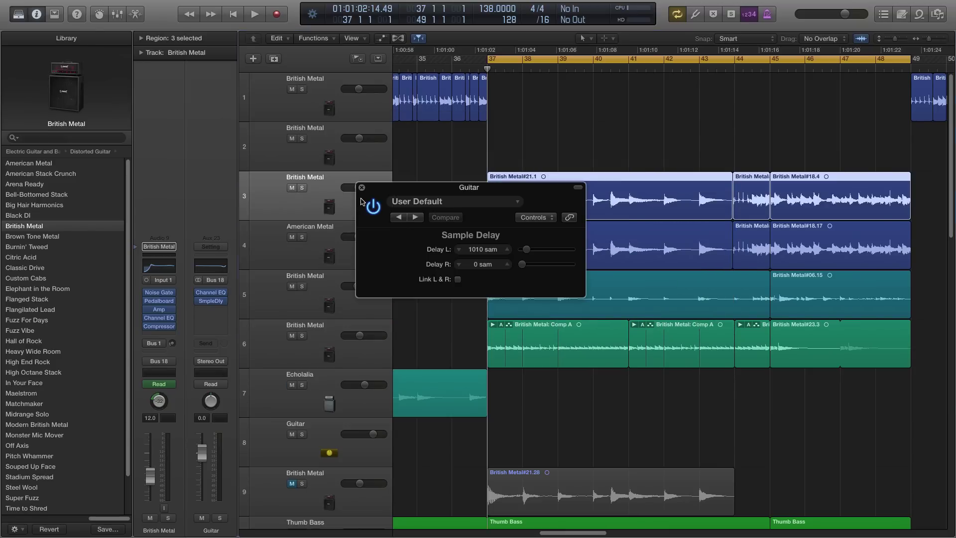
pyautogui.click(362, 188)
# Step: Solo the Guitar bus and play its two guitar tracks from bar 37
pyautogui.click(219, 518)
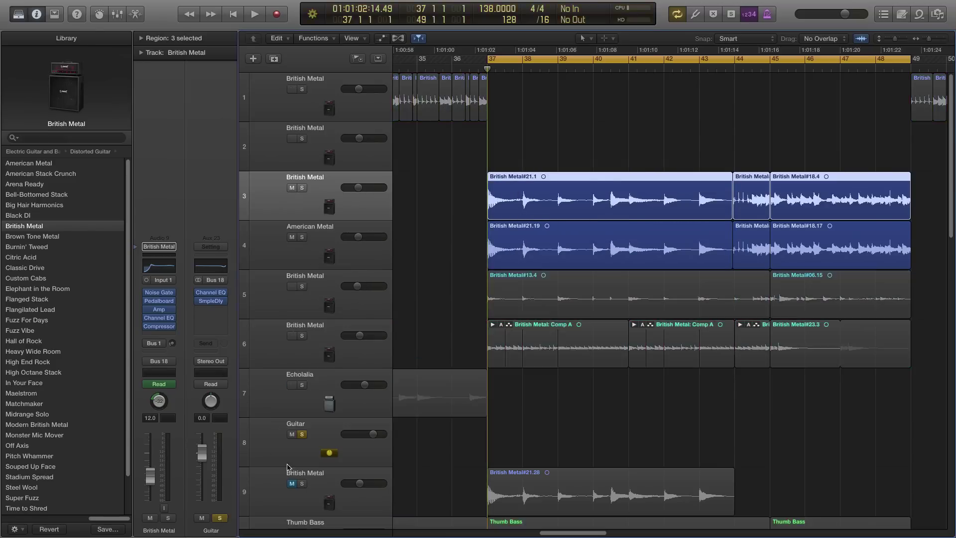
pyautogui.press('space')
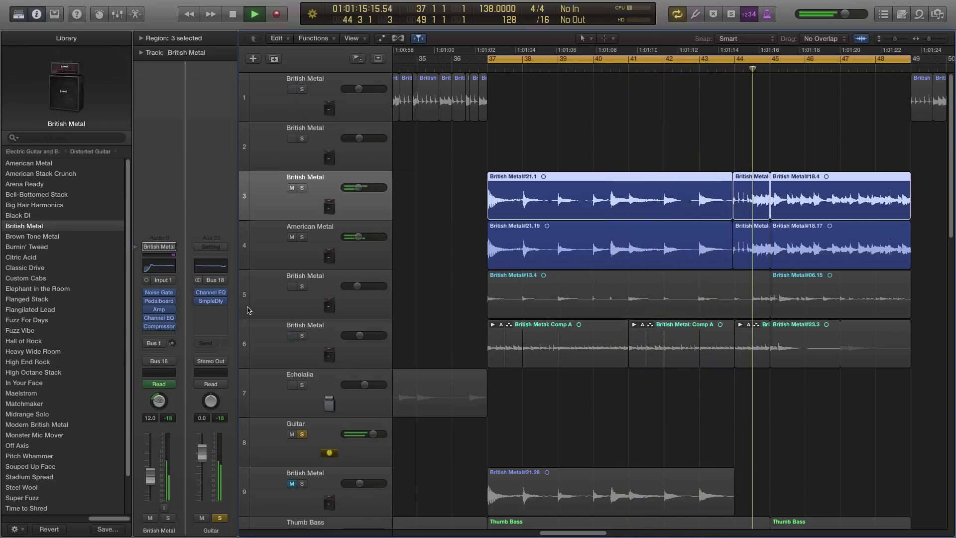
pyautogui.press('space')
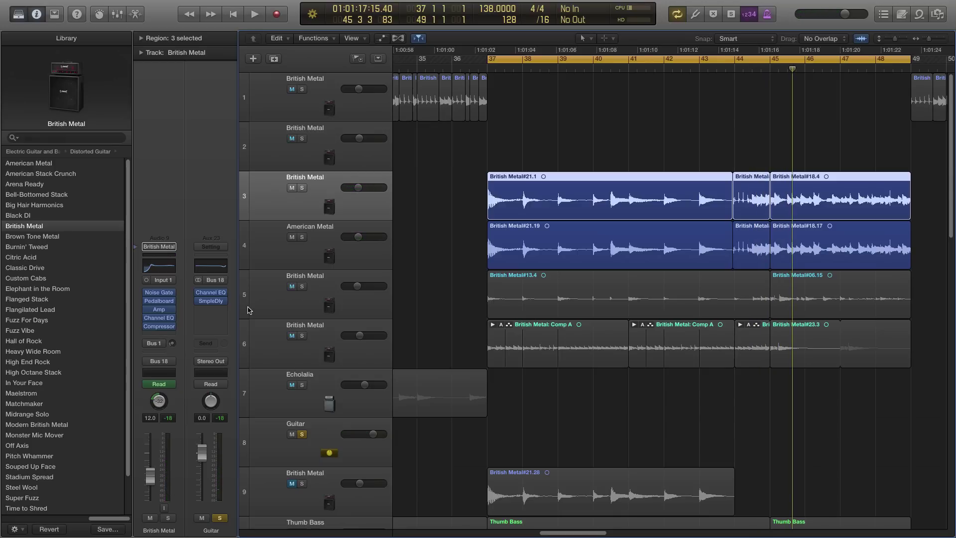
# Step: Insert PlatinumVerb on the Guitar bus, set its wet output to 67%, and play the soloed guitars with it
pyautogui.click(210, 308)
pyautogui.moveTo(214, 401)
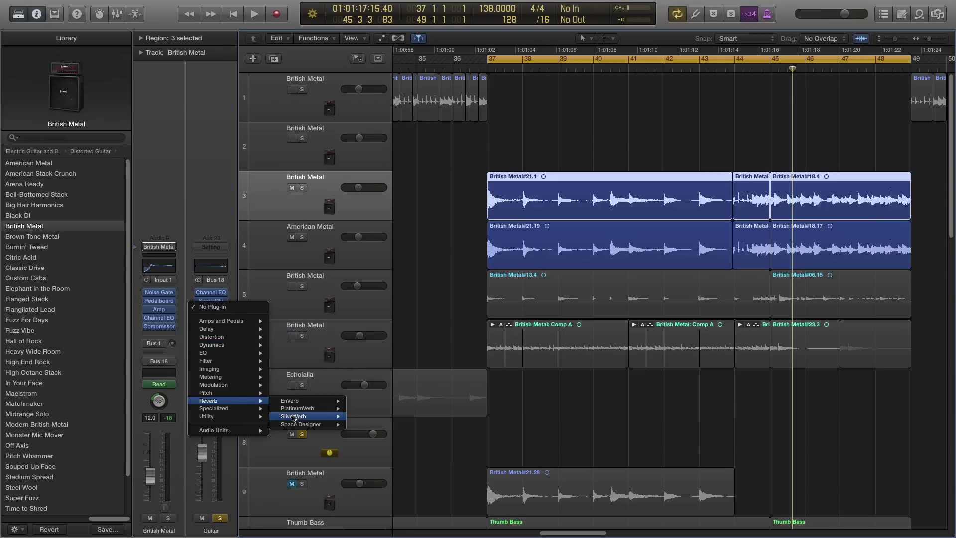
pyautogui.moveTo(299, 409)
pyautogui.click(363, 409)
pyautogui.moveTo(282, 127); pyautogui.dragTo(285, 117)
pyautogui.press('space')
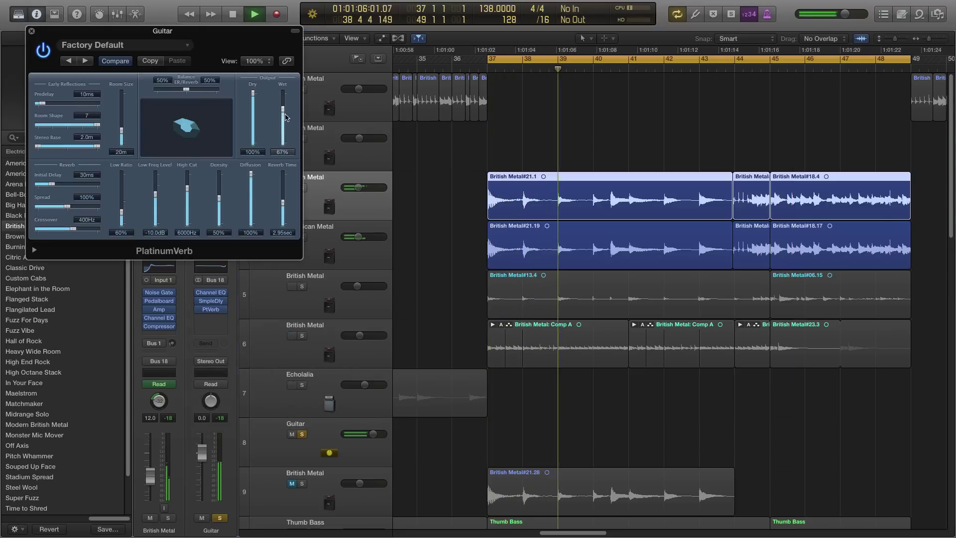
# Step: Stop playback, close the PlatinumVerb window and remove PlatinumVerb from the Guitar bus
pyautogui.press('space')
pyautogui.moveTo(188, 36); pyautogui.dragTo(373, 183)
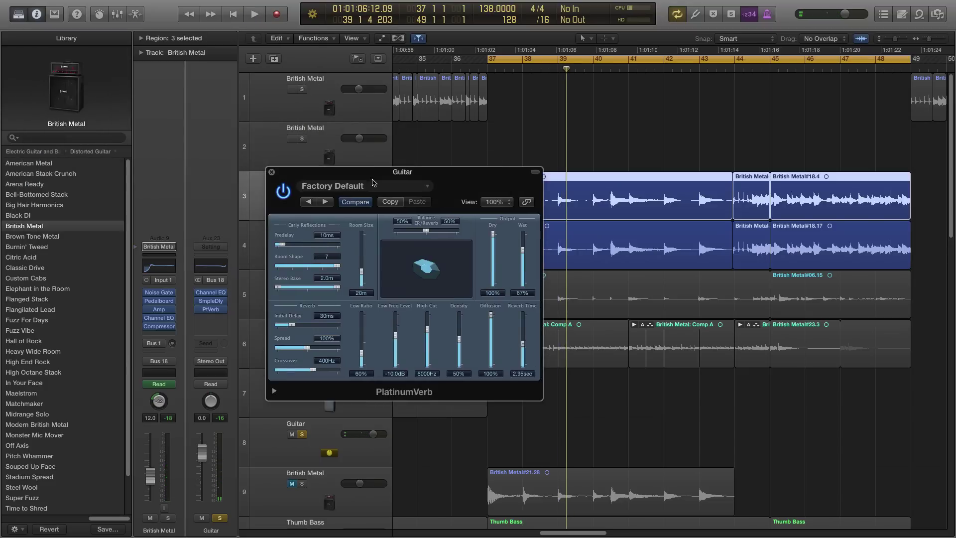
pyautogui.click(272, 172)
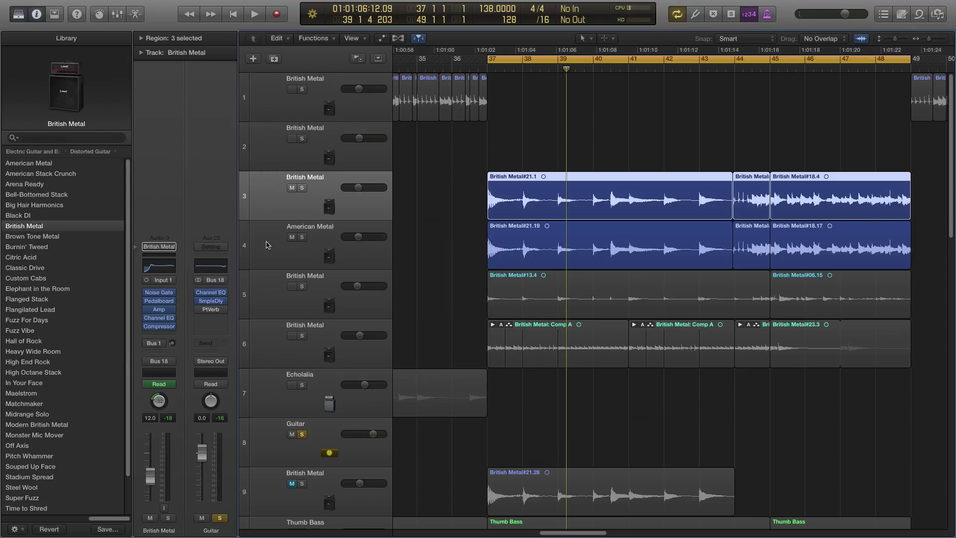
pyautogui.click(224, 310)
pyautogui.click(224, 324)
# Step: Play British Metal track 5 from bar 37 with the soloed Guitar bus, and solo track 5 exclusively during playback
pyautogui.click(326, 233)
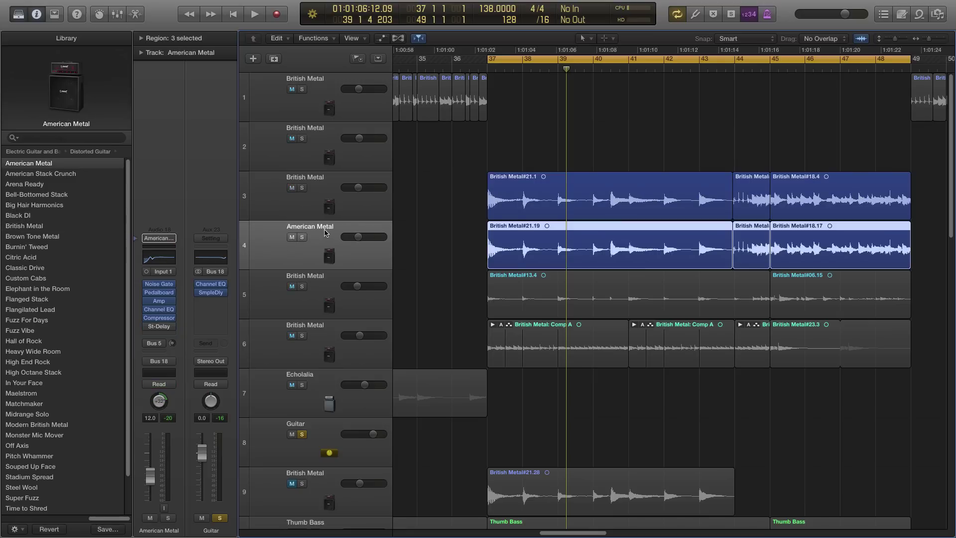
pyautogui.click(313, 280)
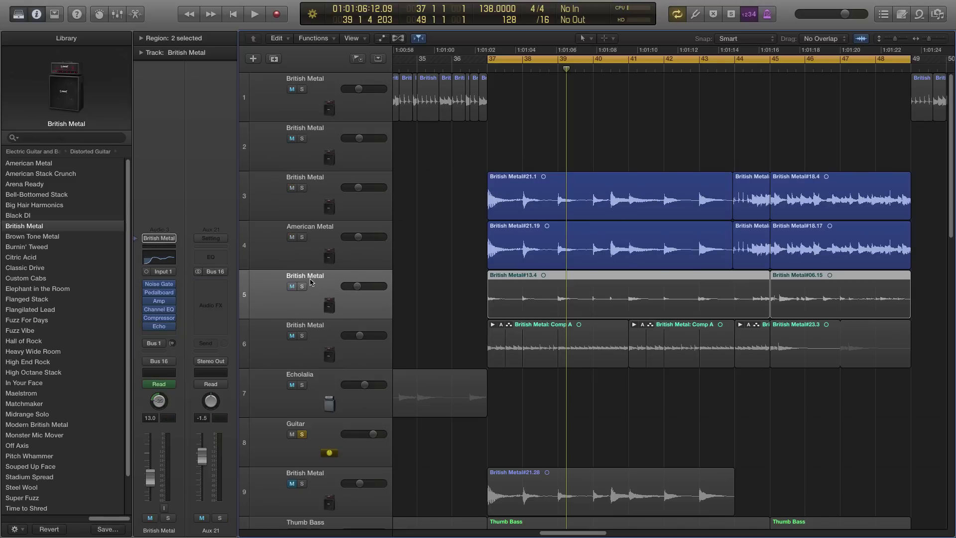
pyautogui.click(302, 287)
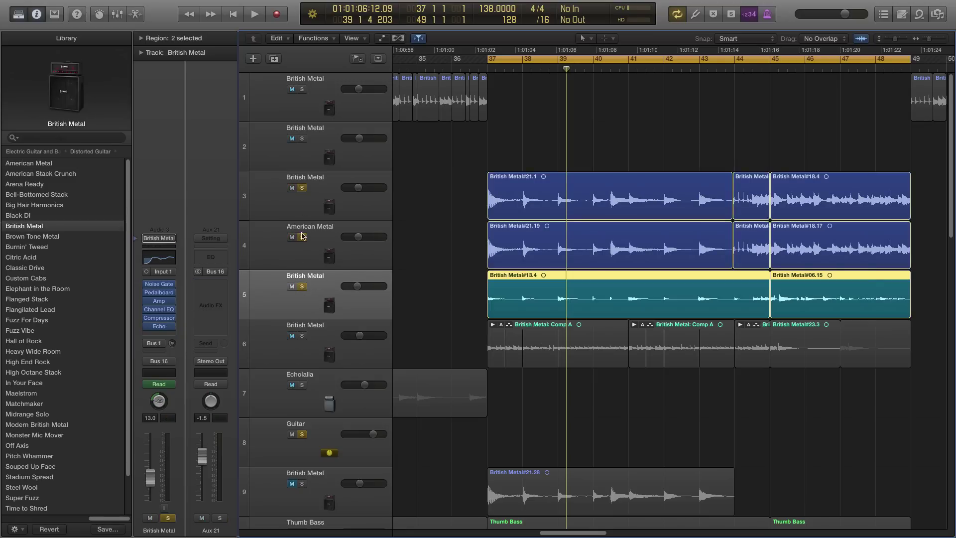
pyautogui.click(302, 188)
pyautogui.press('space')
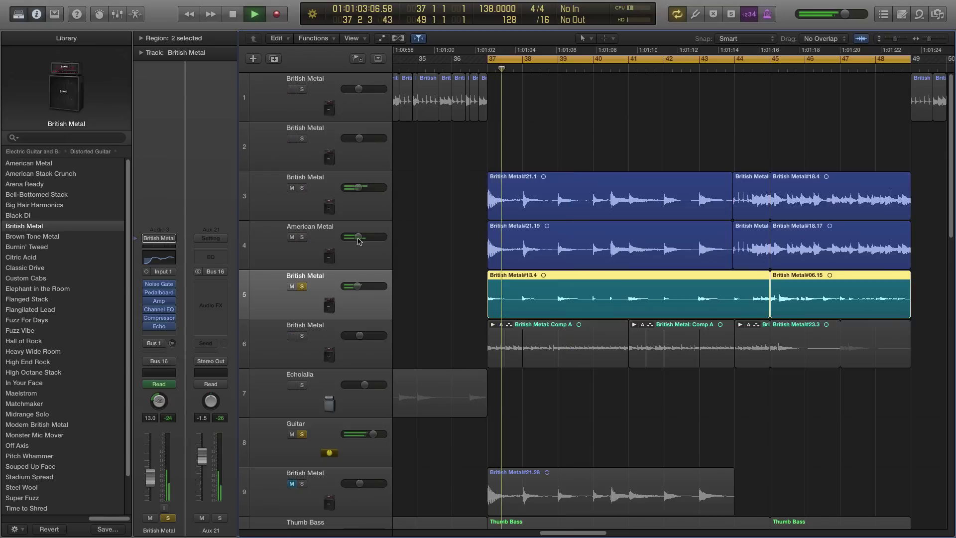
pyautogui.keyDown('alt'); pyautogui.click(302, 287); pyautogui.keyUp('alt')
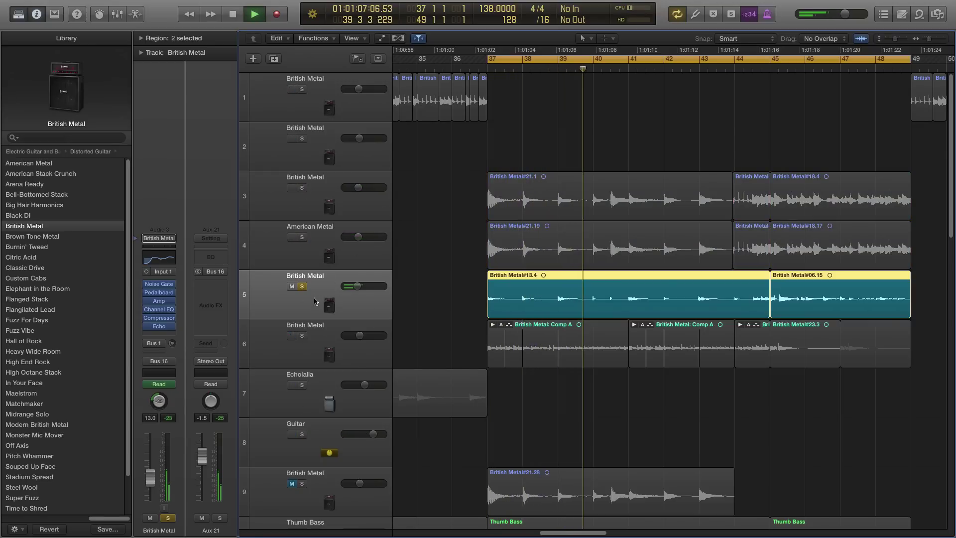
pyautogui.press('space')
# Step: Solo British Metal track 6 instead of track 5, play it from bar 37, and stop playback
pyautogui.click(302, 336)
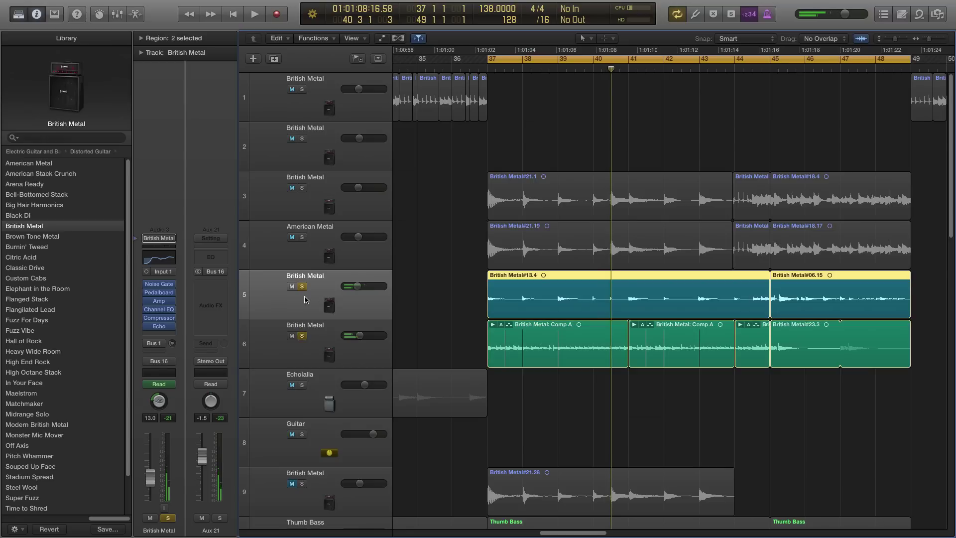
pyautogui.click(302, 287)
pyautogui.press('space')
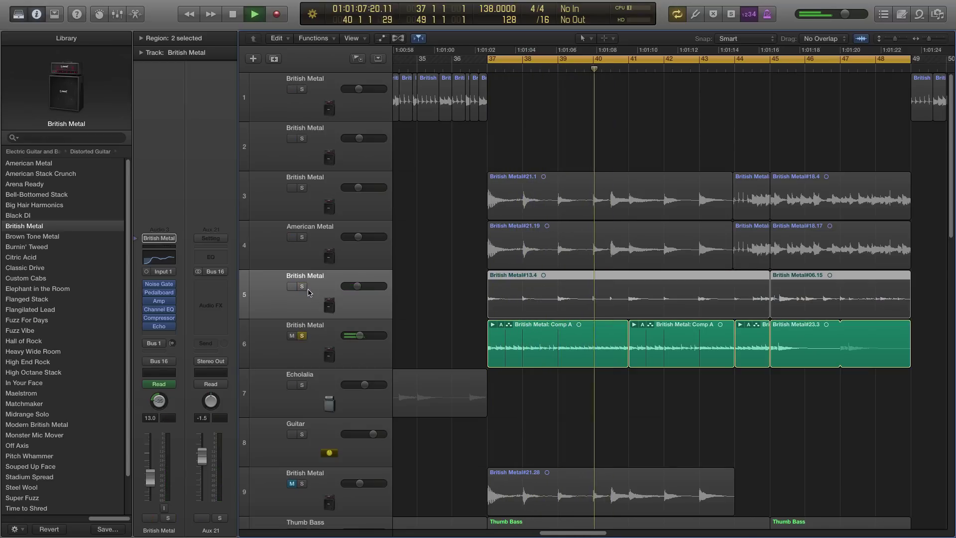
pyautogui.press('space')
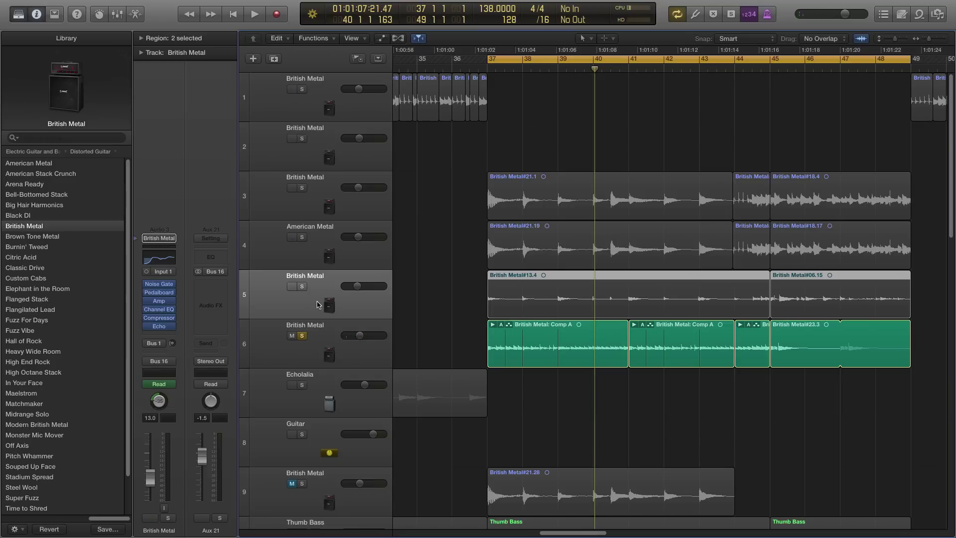
# Step: Unsolo British Metal track 6 and compare its channel strip with that of British Metal track 5
pyautogui.click(323, 338)
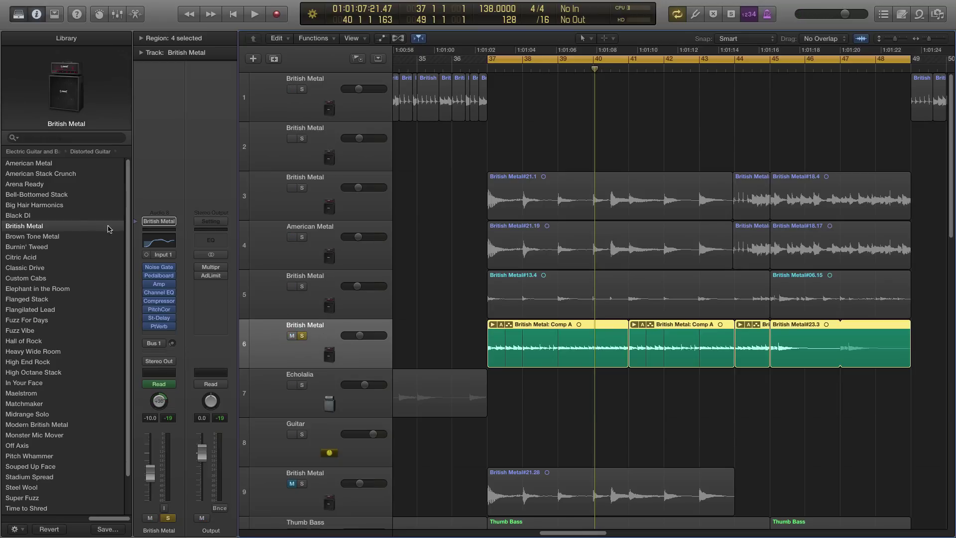
pyautogui.click(307, 290)
pyautogui.click(302, 335)
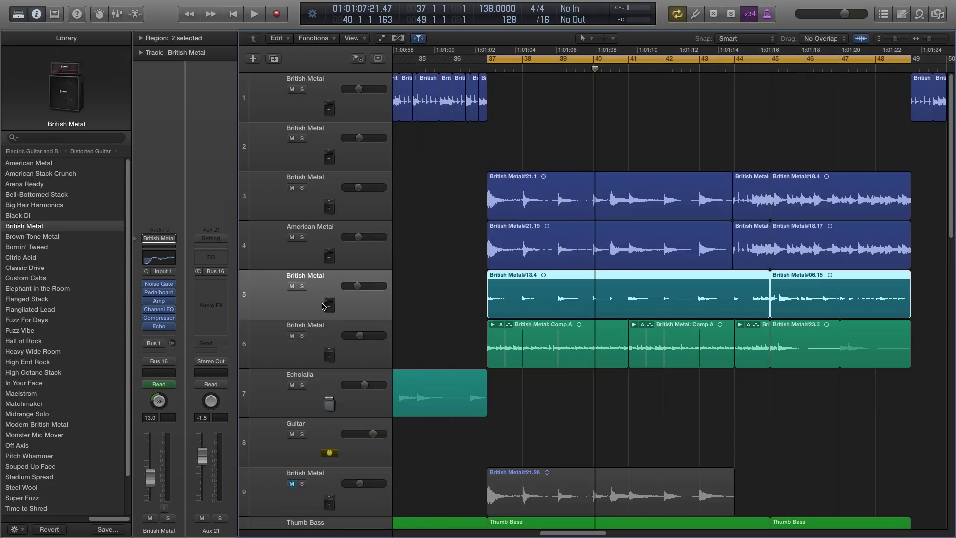
pyautogui.press('Down')
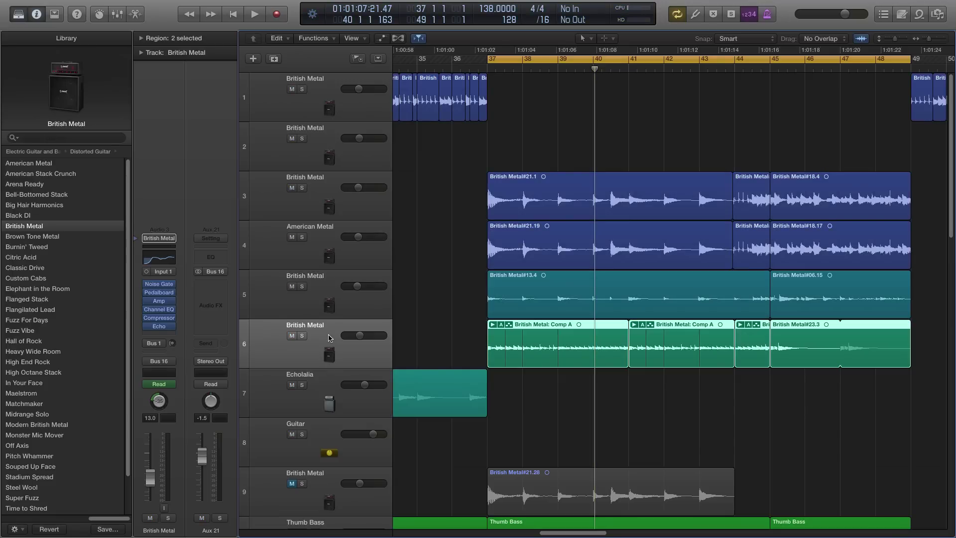
pyautogui.click(329, 308)
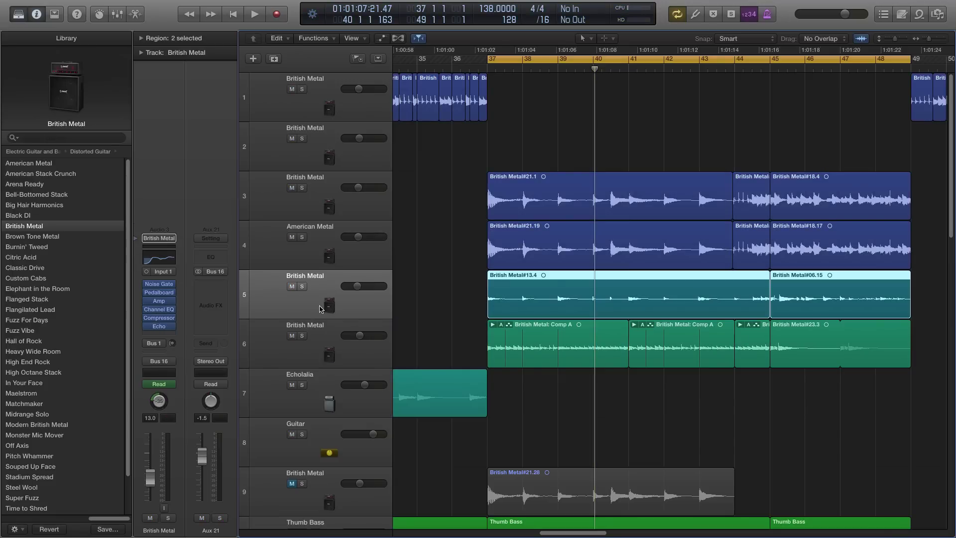
pyautogui.click(323, 350)
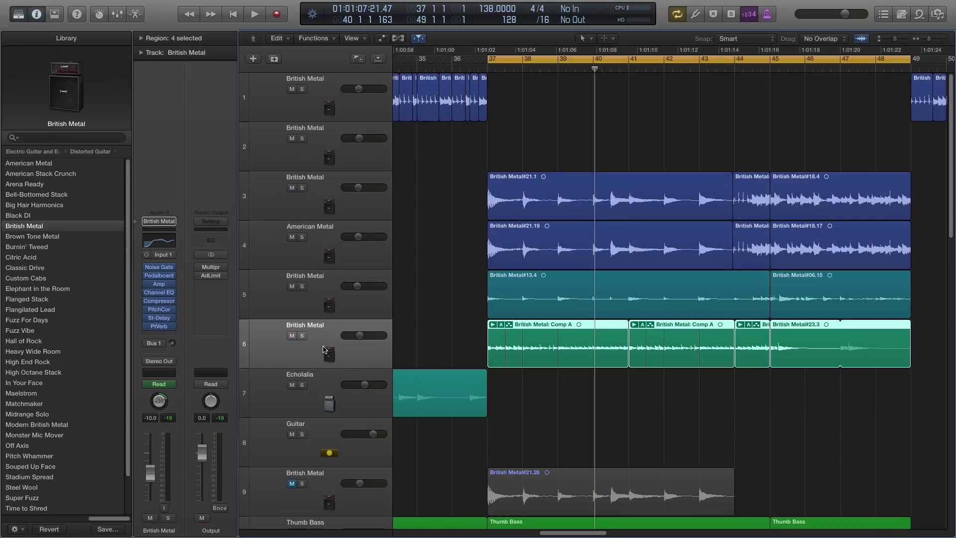
pyautogui.click(332, 308)
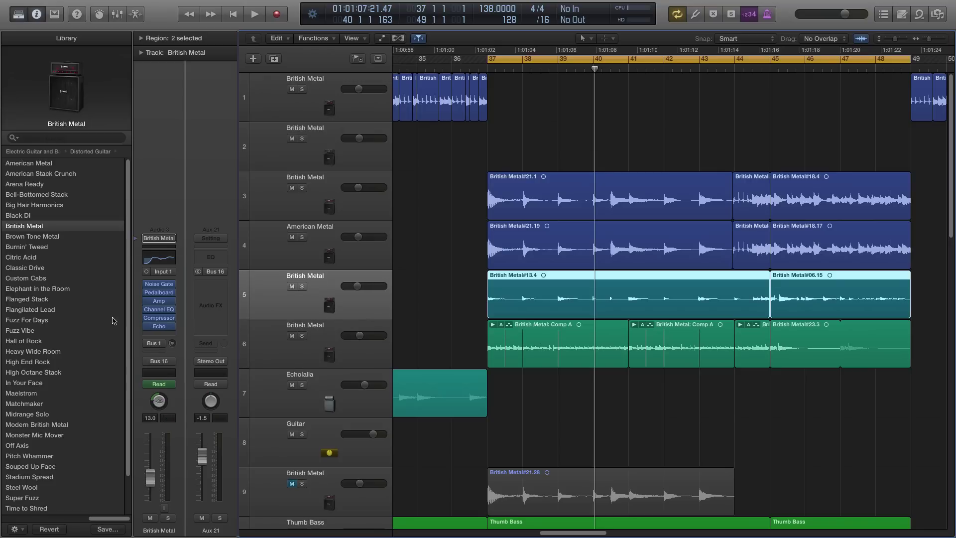
# Step: Compare the Channel EQ curves of British Metal tracks 5 and 6 with both windows open, and close both
pyautogui.click(162, 312)
pyautogui.click(327, 344)
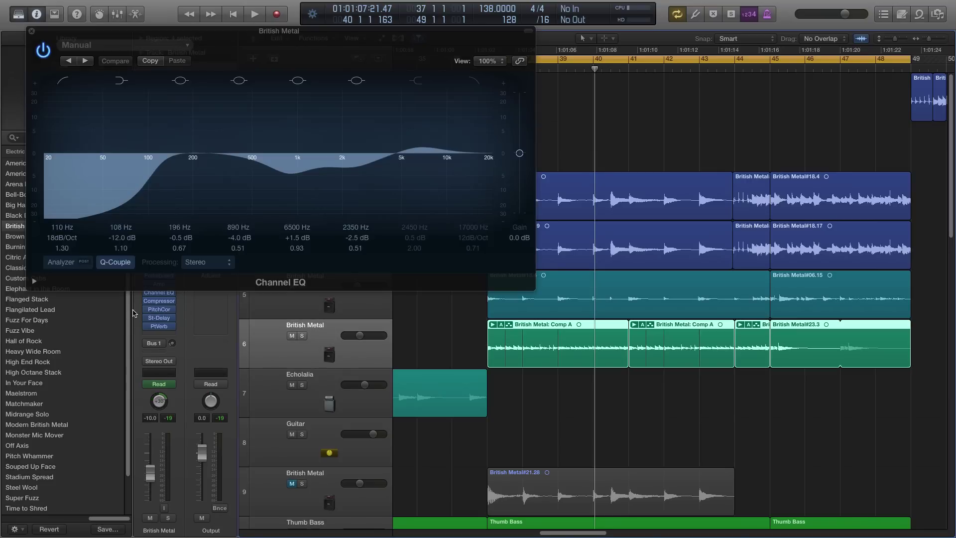
pyautogui.click(159, 293)
pyautogui.moveTo(363, 206); pyautogui.dragTo(371, 213)
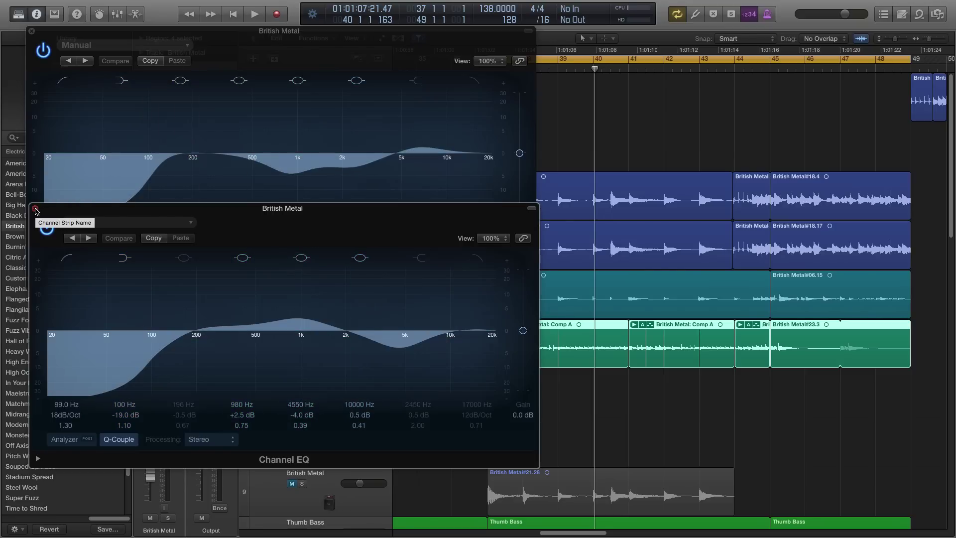
pyautogui.click(33, 212)
pyautogui.click(31, 30)
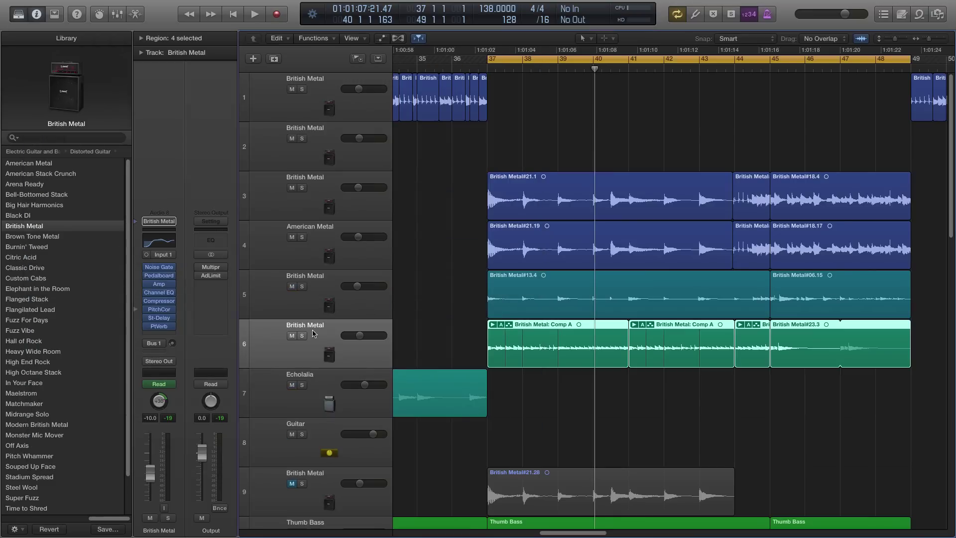
# Step: Examine the Echo settings on British Metal track 5 and the Stereo Delay settings on track 6, closing each plug-in window
pyautogui.click(327, 311)
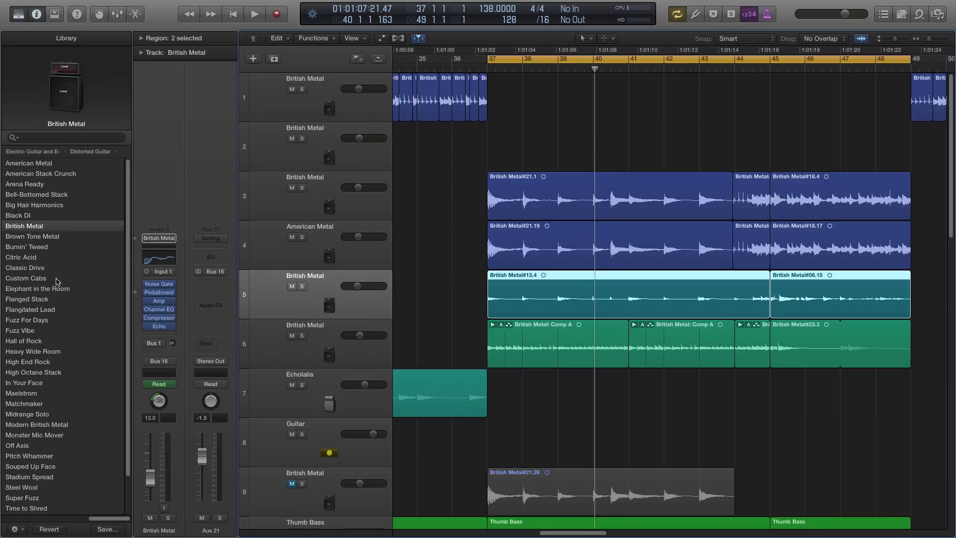
pyautogui.click(291, 341)
pyautogui.click(249, 312)
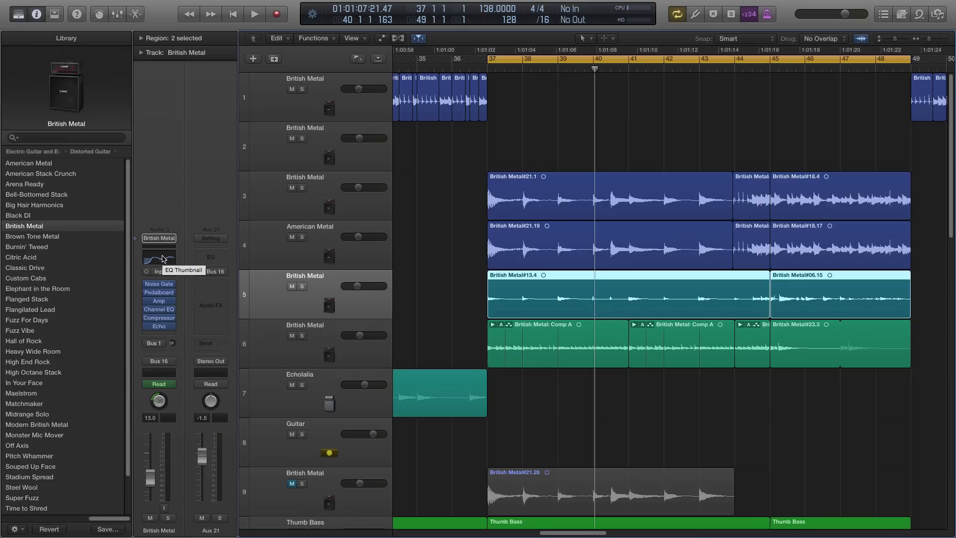
pyautogui.click(159, 326)
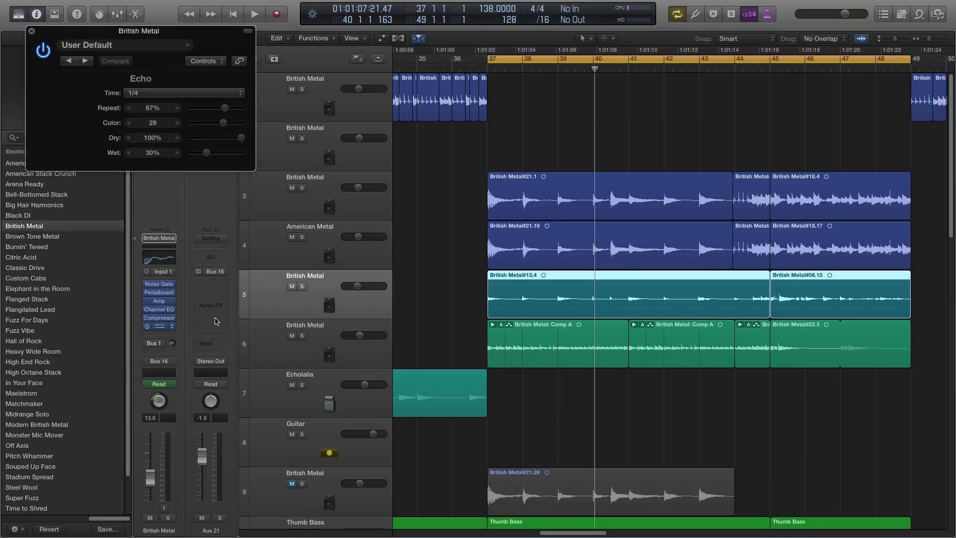
pyautogui.moveTo(159, 33); pyautogui.dragTo(306, 160)
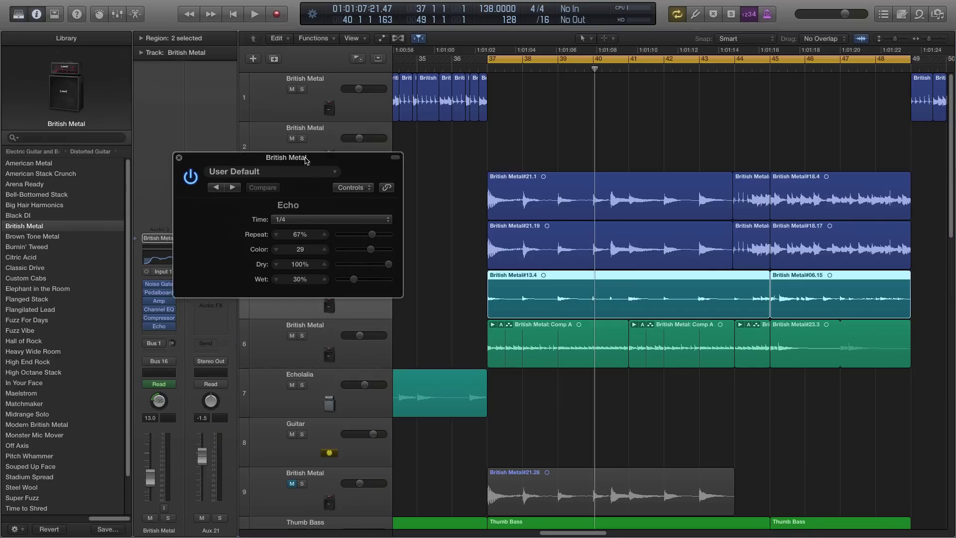
pyautogui.click(178, 158)
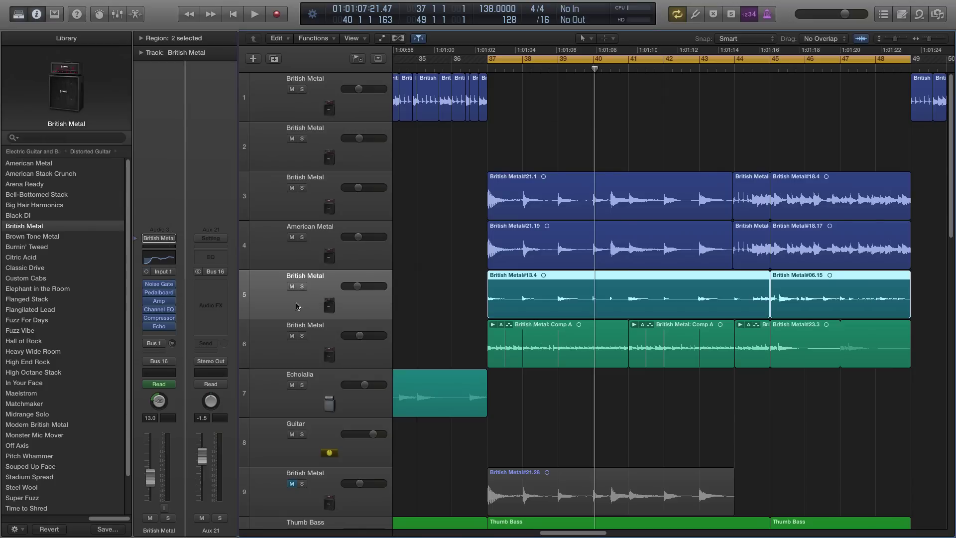
pyautogui.click(326, 338)
pyautogui.click(158, 320)
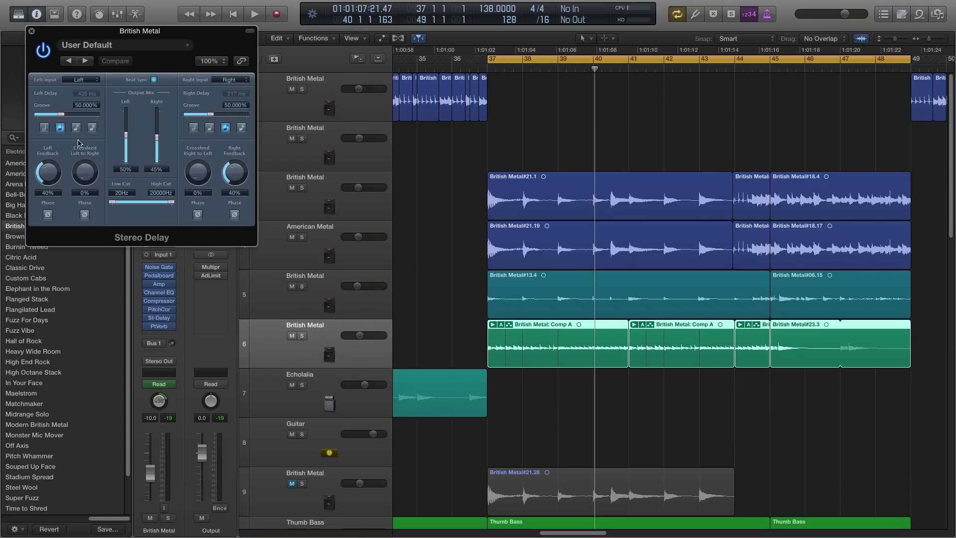
pyautogui.click(31, 31)
# Step: Solo British Metal track 6, play it from bar 37, stop playback and unsolo the track
pyautogui.click(303, 336)
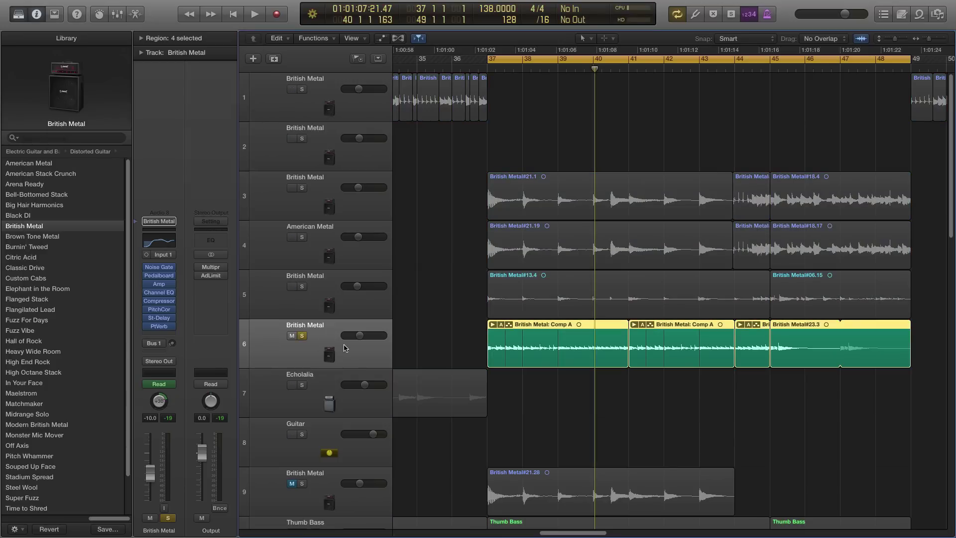
pyautogui.press('space')
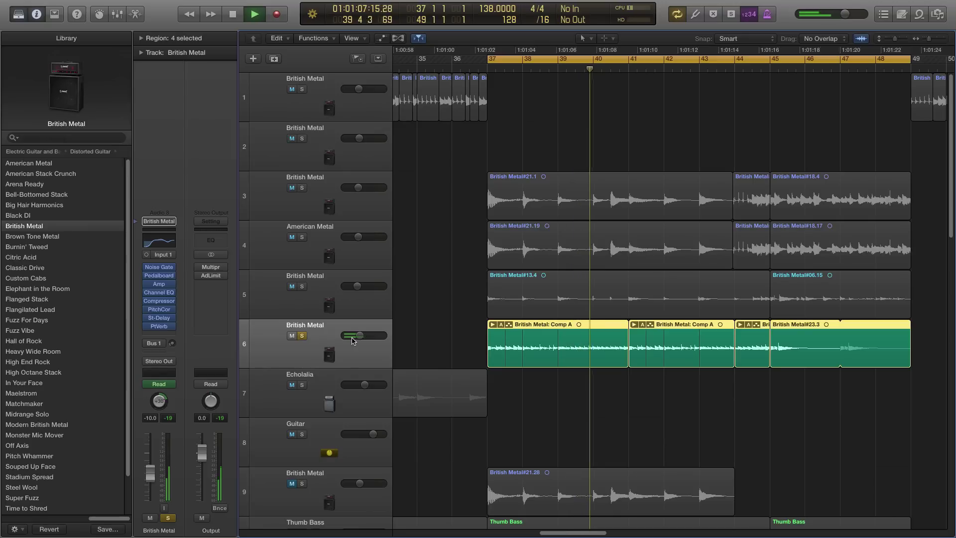
pyautogui.press('space')
pyautogui.click(302, 336)
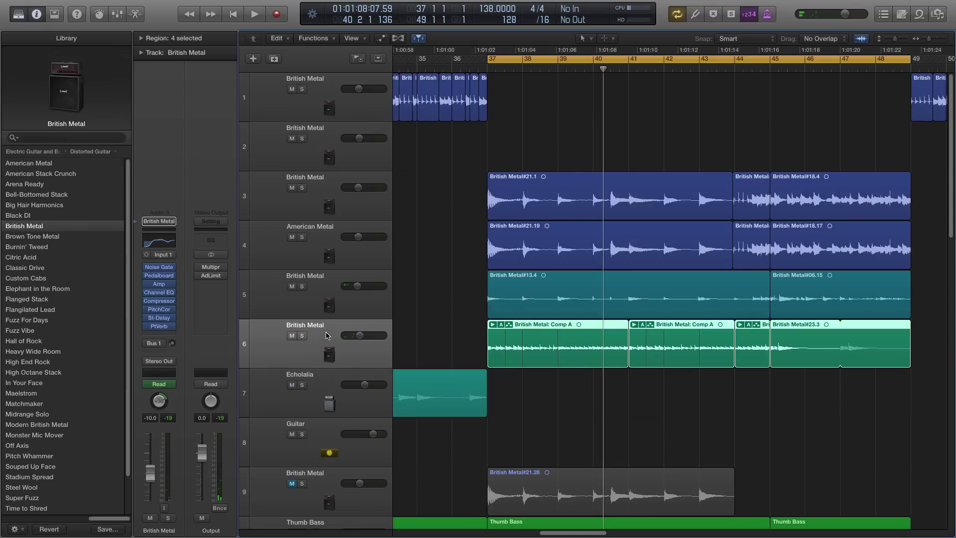
# Step: Compare the pan settings of British Metal tracks 5 and 6
pyautogui.click(328, 307)
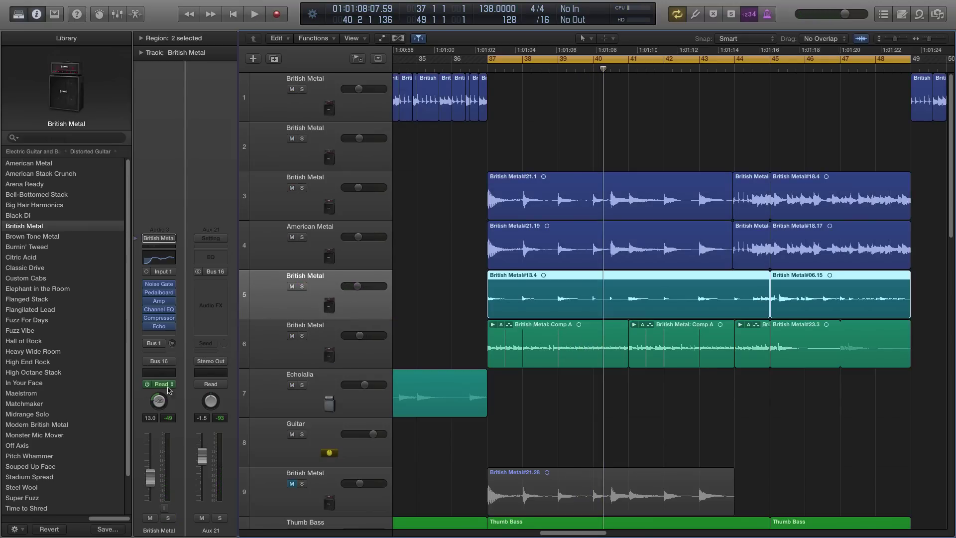
pyautogui.click(305, 366)
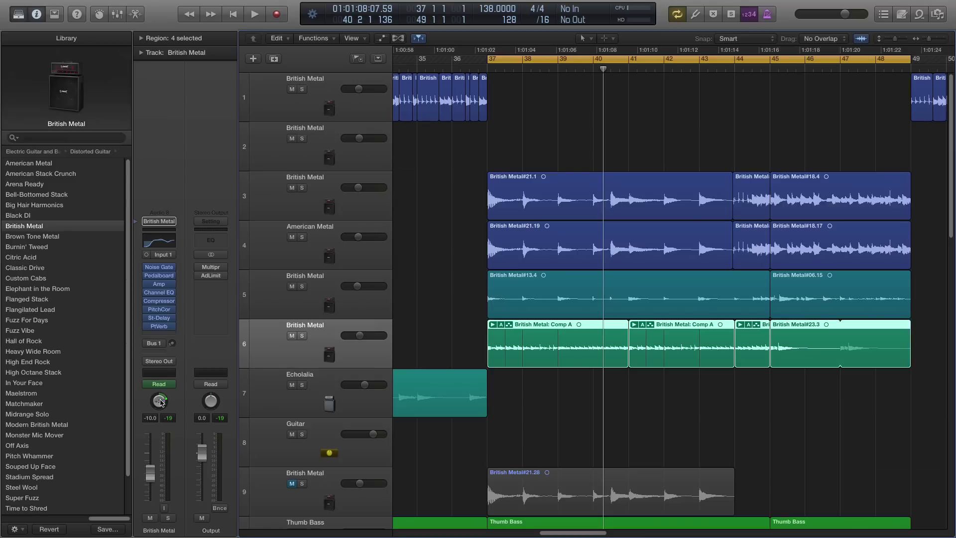
pyautogui.click(305, 315)
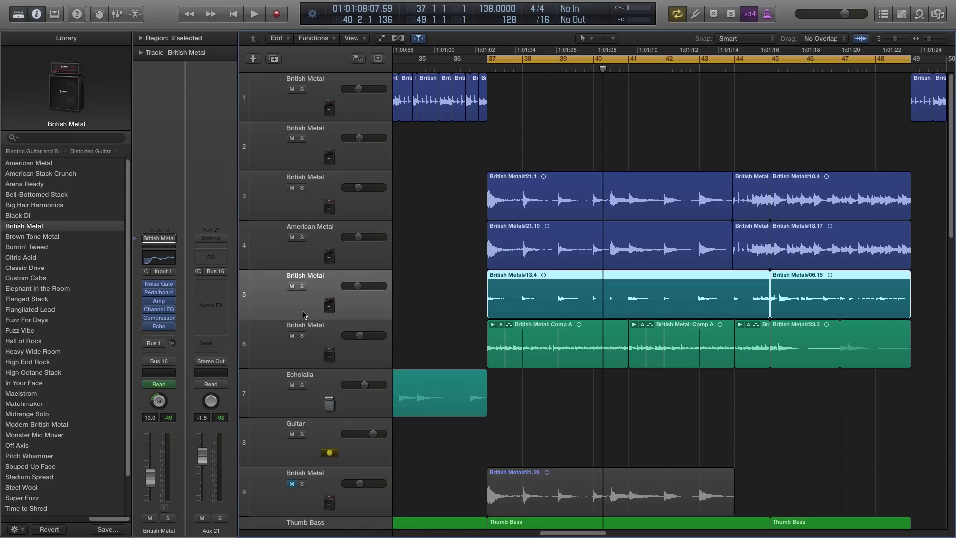
# Step: Solo the Thumb Bass track, play it from bar 37, and open its Channel EQ in the middle of the arrangement
pyautogui.scroll(-5, 306, 315)
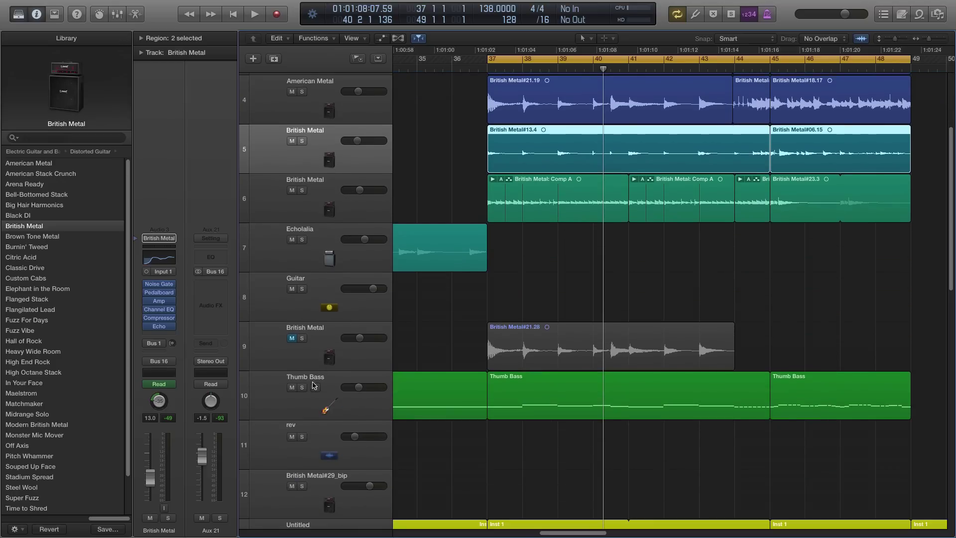
pyautogui.click(327, 381)
pyautogui.press('s')
pyautogui.press('space')
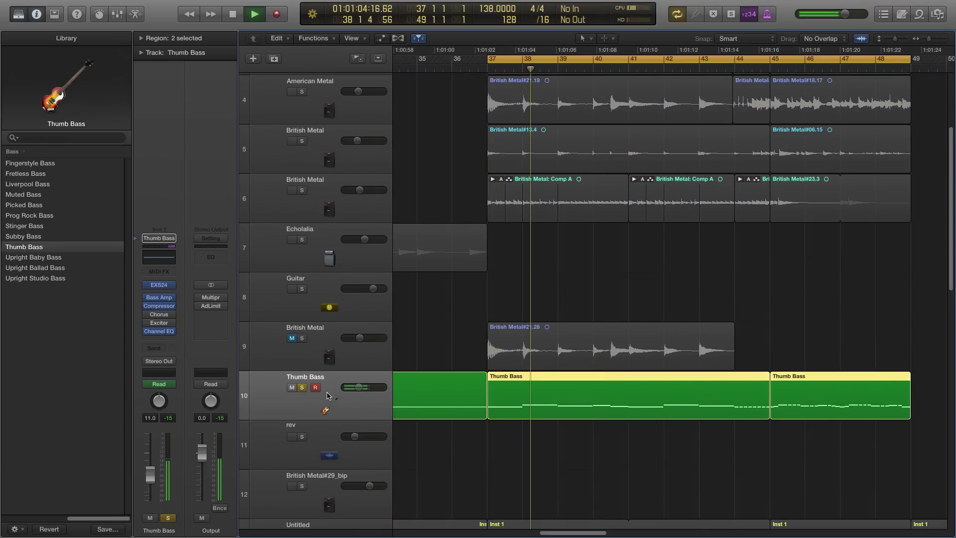
pyautogui.click(159, 258)
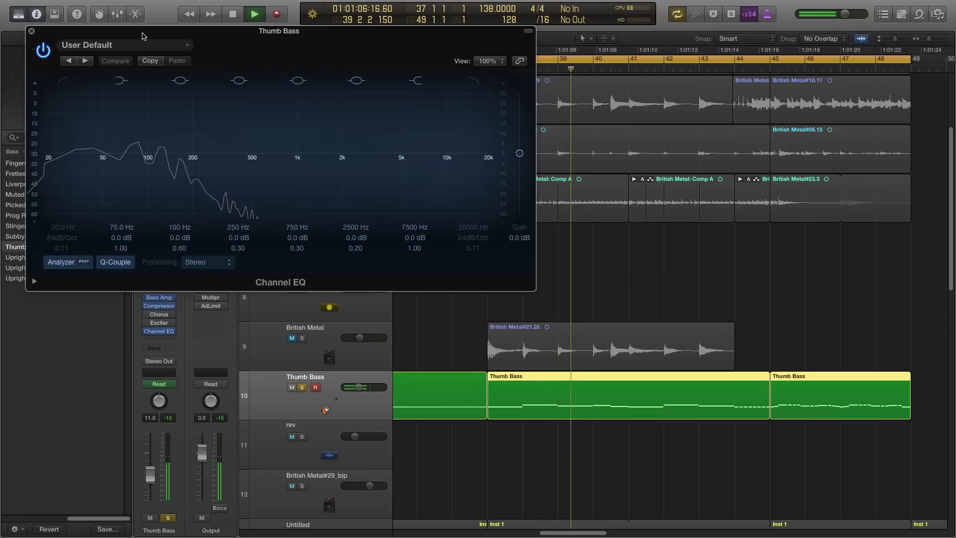
pyautogui.moveTo(140, 34); pyautogui.dragTo(340, 120)
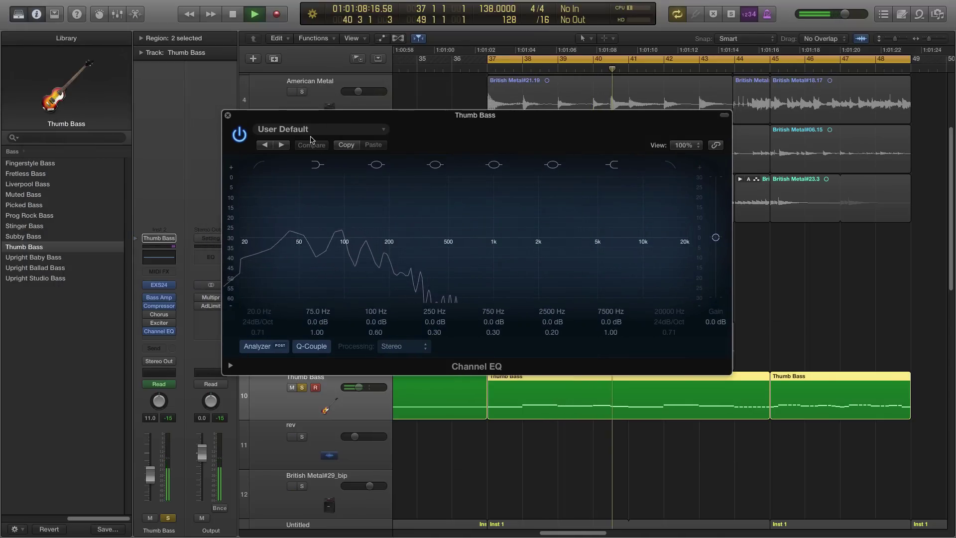
# Step: Pause and resume the soloed bass while examining its spectrum in the Thumb Bass Channel EQ, and close the plug-in window
pyautogui.press('space')
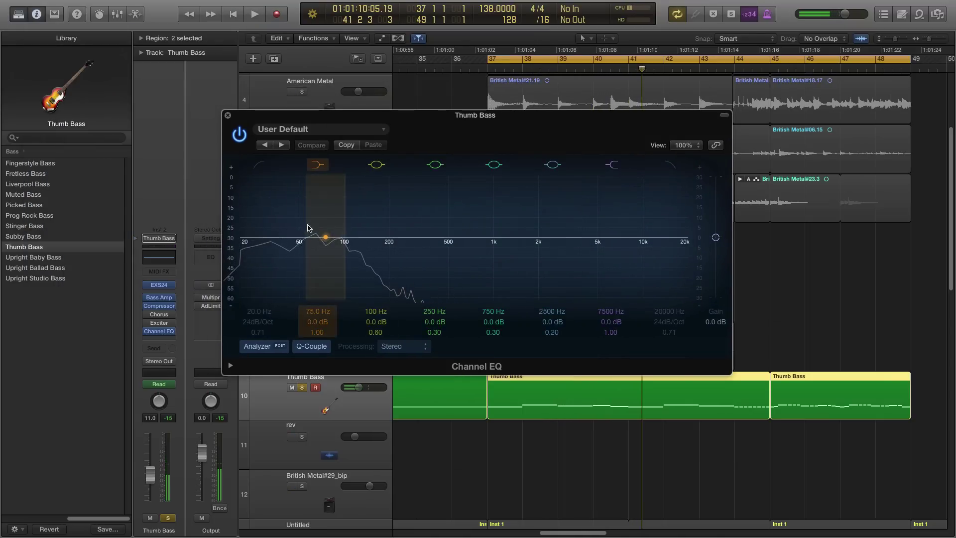
pyautogui.press('space')
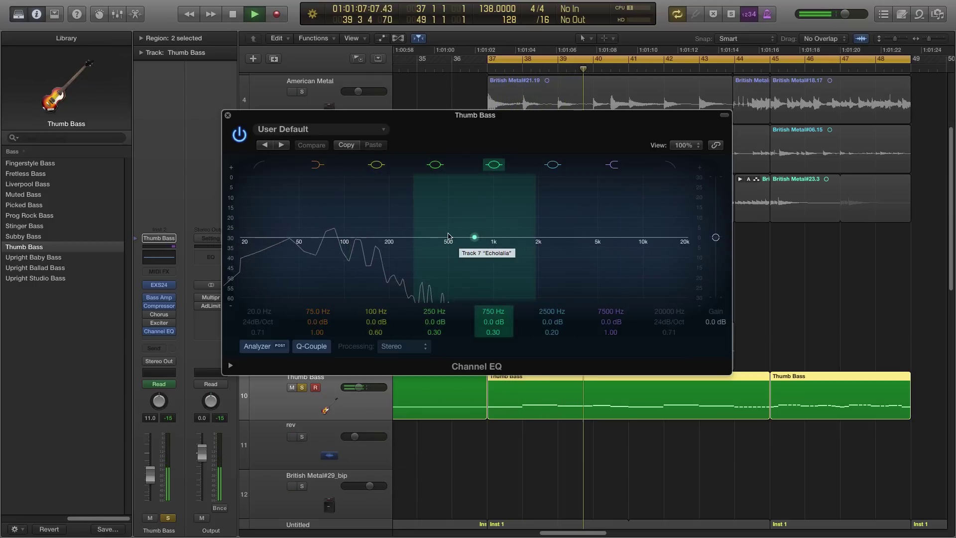
pyautogui.click(228, 115)
# Step: Examine the Channel EQ curve of British Metal track 3 in the middle of the arrangement, and close the plug-in window
pyautogui.scroll(5, 337, 197)
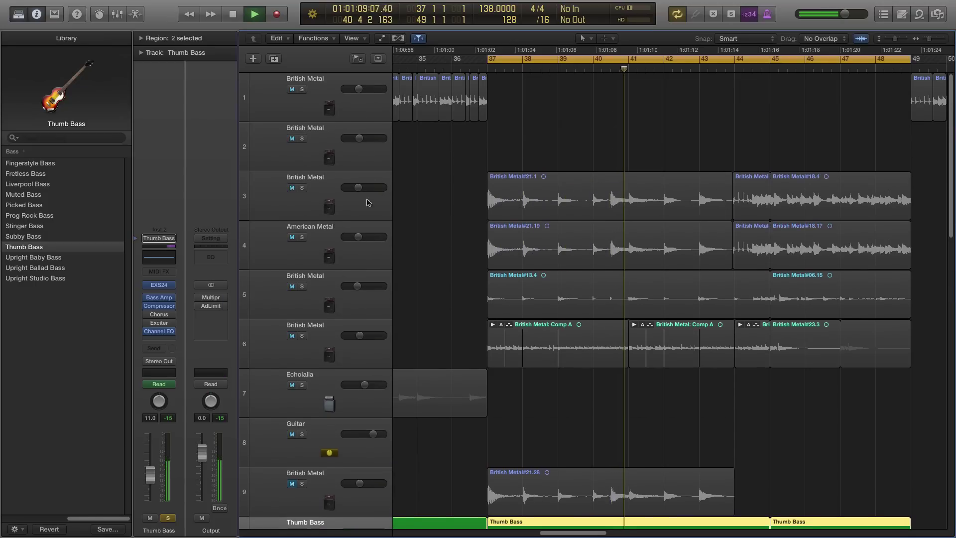
pyautogui.click(336, 196)
pyautogui.click(159, 318)
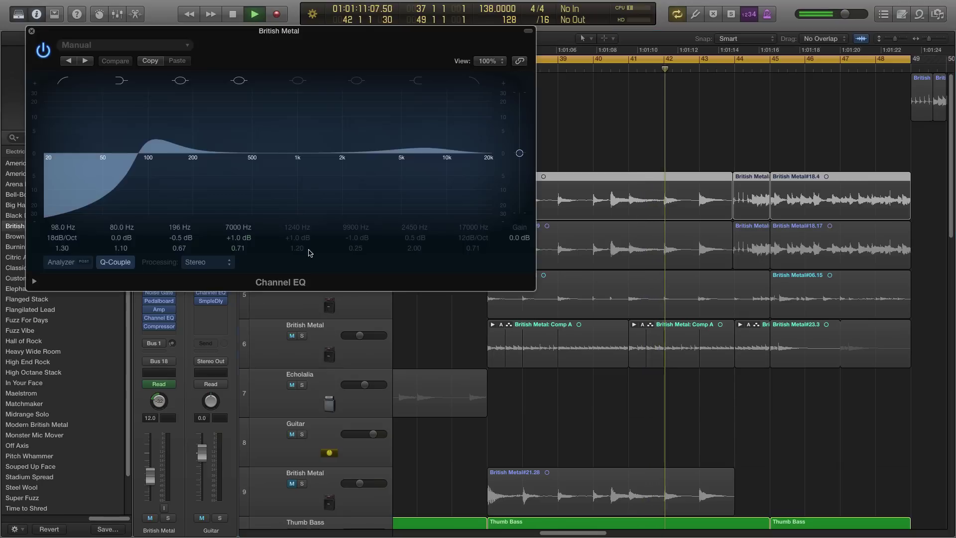
pyautogui.moveTo(246, 31); pyautogui.dragTo(474, 102)
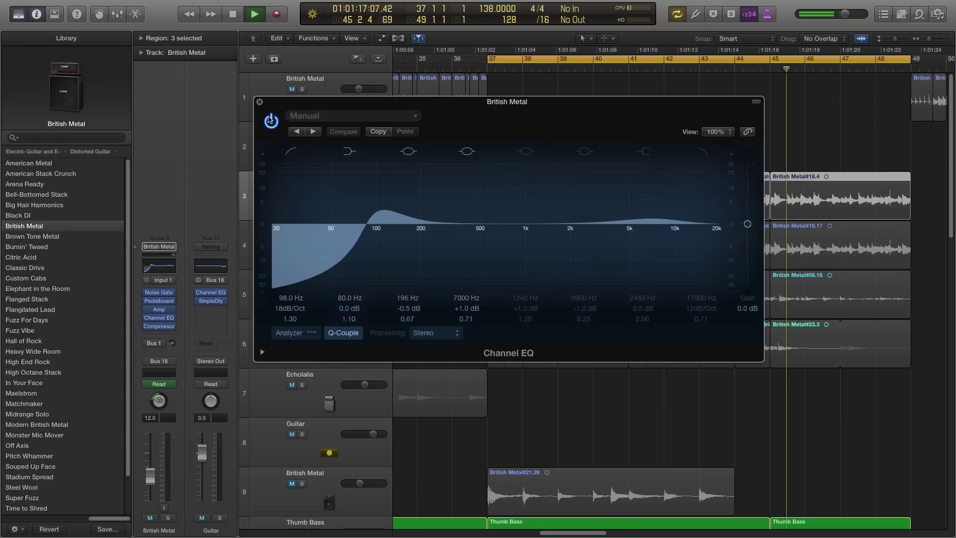
pyautogui.click(259, 103)
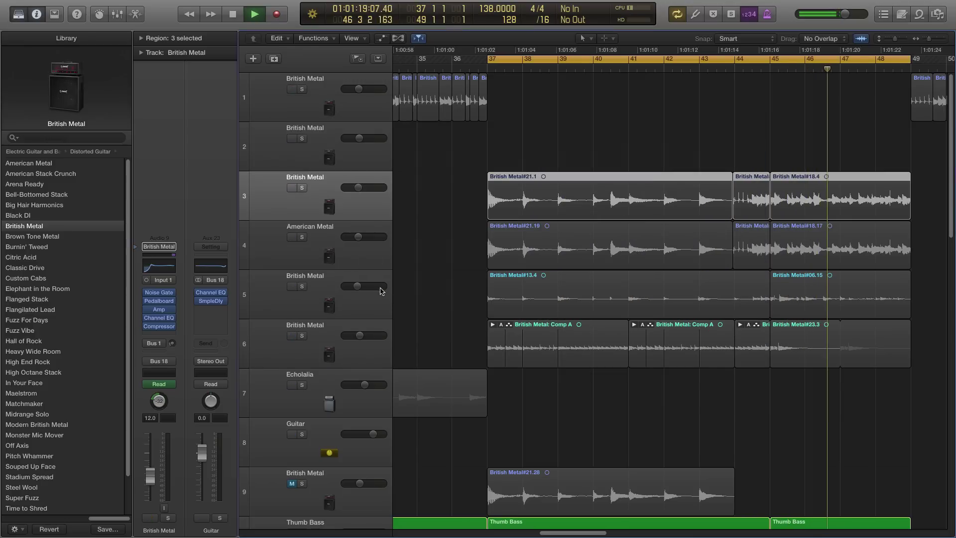
# Step: Select the Thumb Bass track, stop playback and unsolo the track
pyautogui.scroll(-1, 323, 406)
pyautogui.scroll(-3, 323, 406)
pyautogui.click(305, 447)
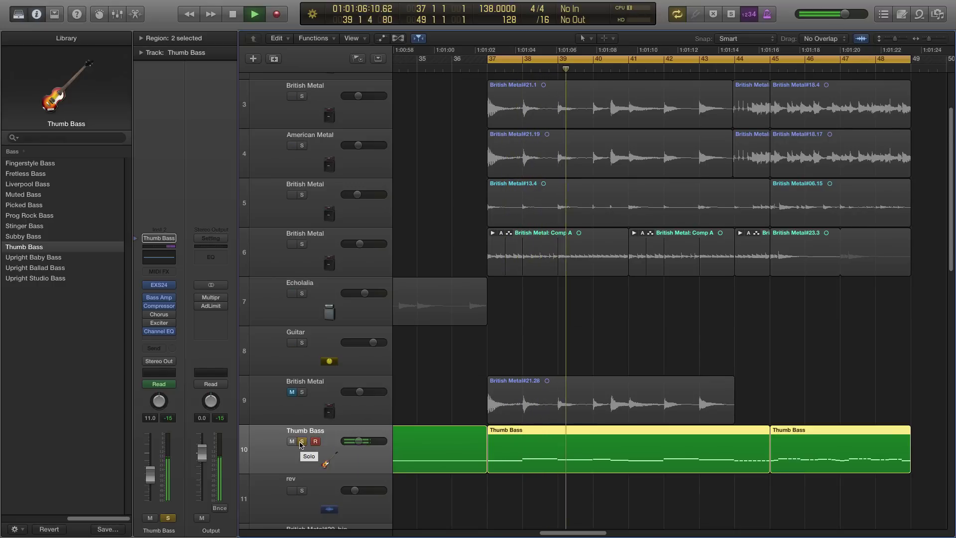
pyautogui.press('space')
pyautogui.click(302, 442)
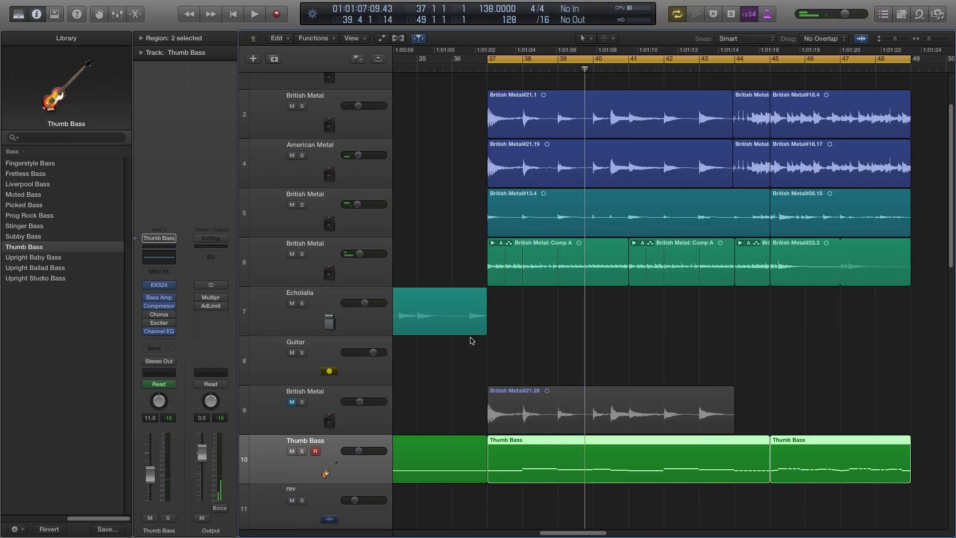
# Step: Return to the guitar tracks in the arrangement and deselect the Thumb Bass regions
pyautogui.scroll(4, 463, 343)
pyautogui.scroll(-3, 385, 423)
pyautogui.scroll(3, 379, 427)
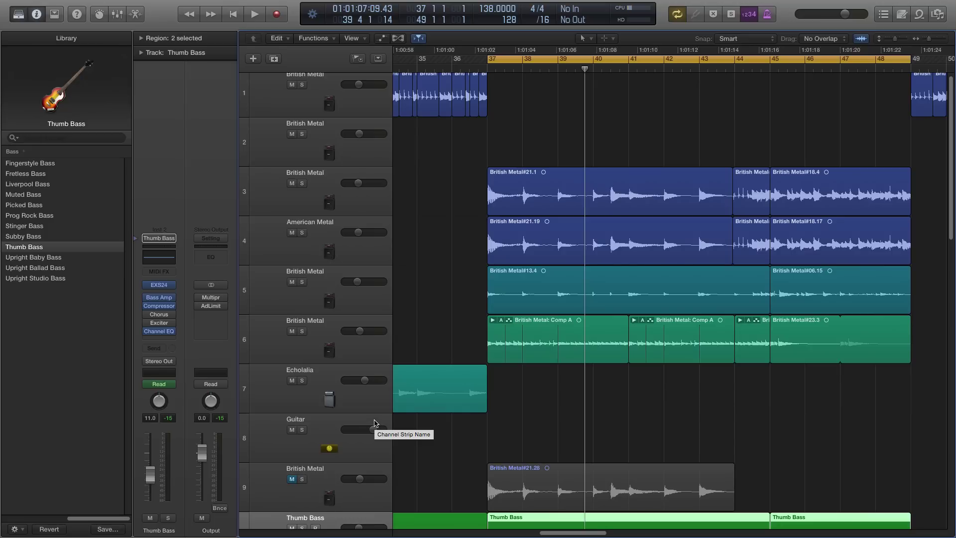
pyautogui.click(457, 301)
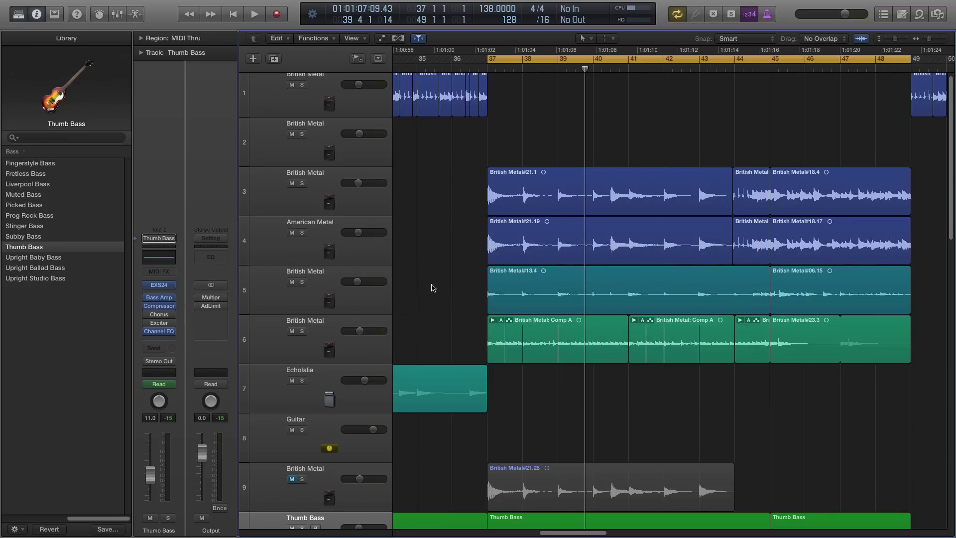
# Step: Compare the delay inserts of British Metal tracks 5 and 6, and clear the region selection
pyautogui.click(316, 327)
pyautogui.click(306, 312)
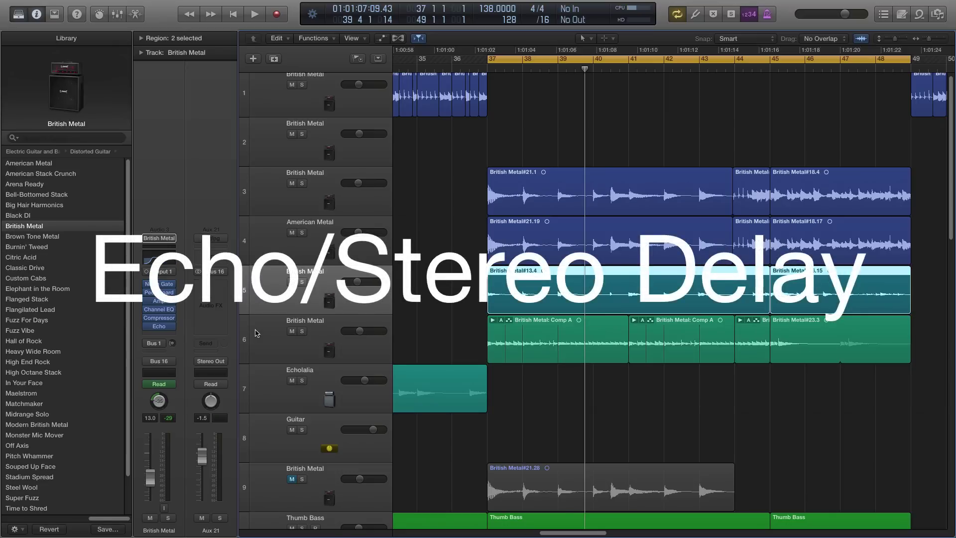
pyautogui.moveTo(162, 329)
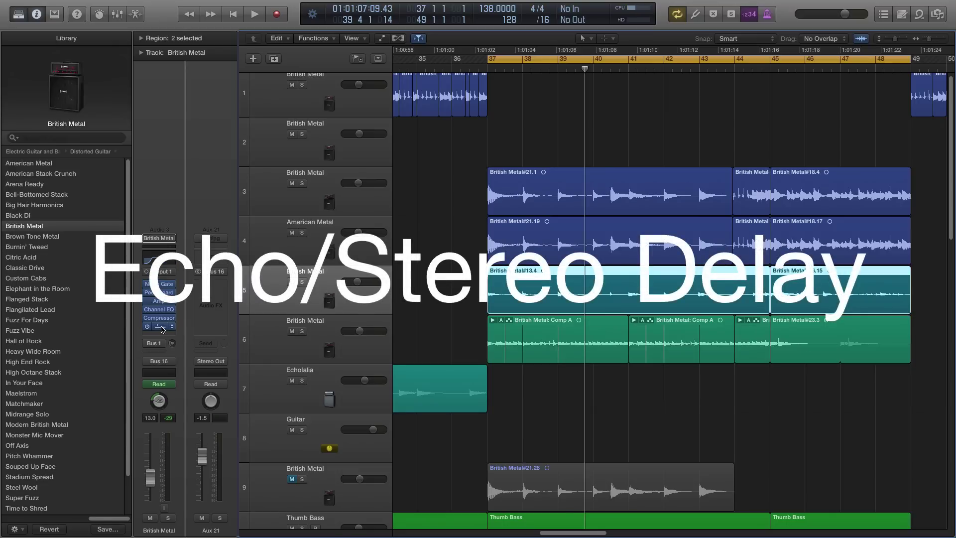
pyautogui.click(337, 328)
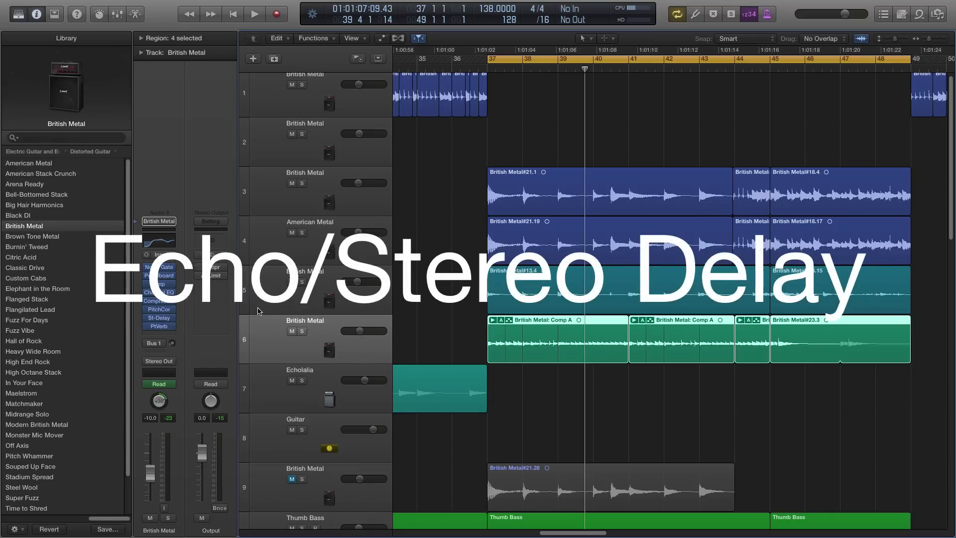
pyautogui.click(447, 281)
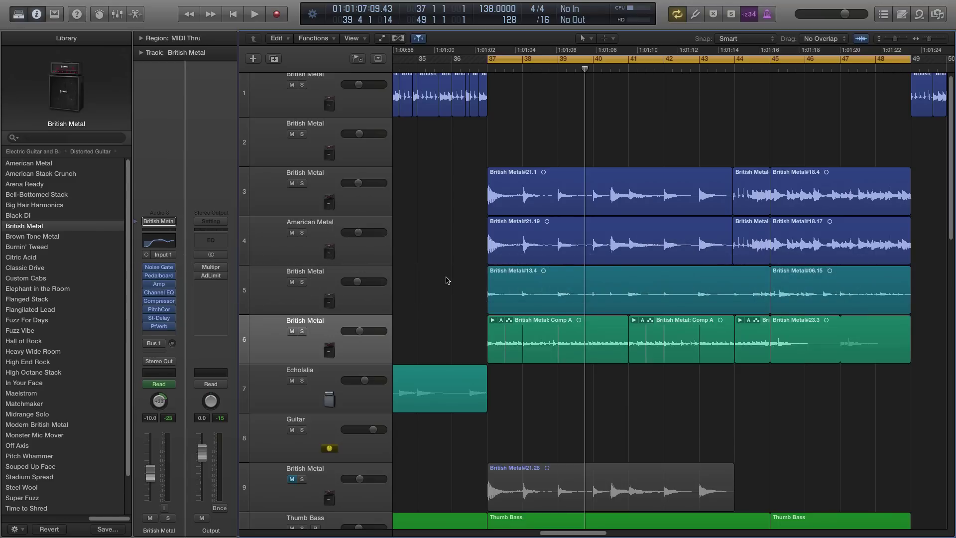